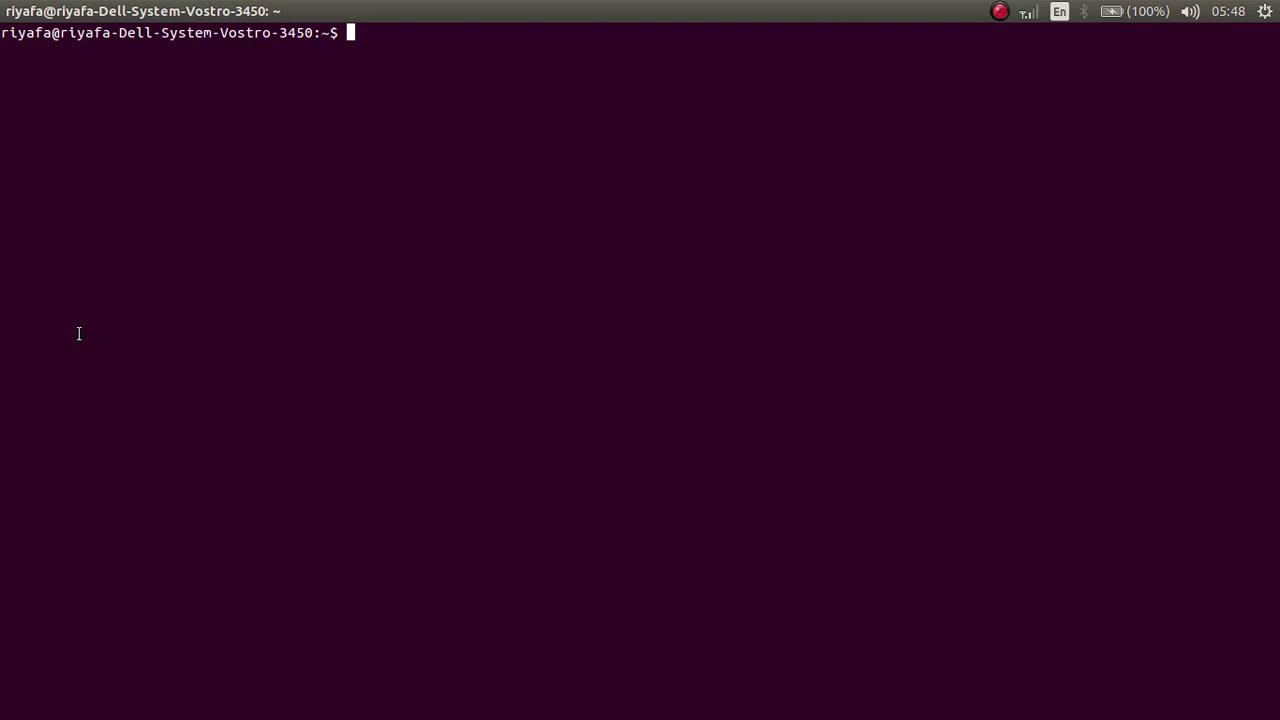
Install compizconfig-settings-manager and compiz-plugins-extra through sudo apt-get install, entering the account password.
right_click(78, 333)
click(115, 436)
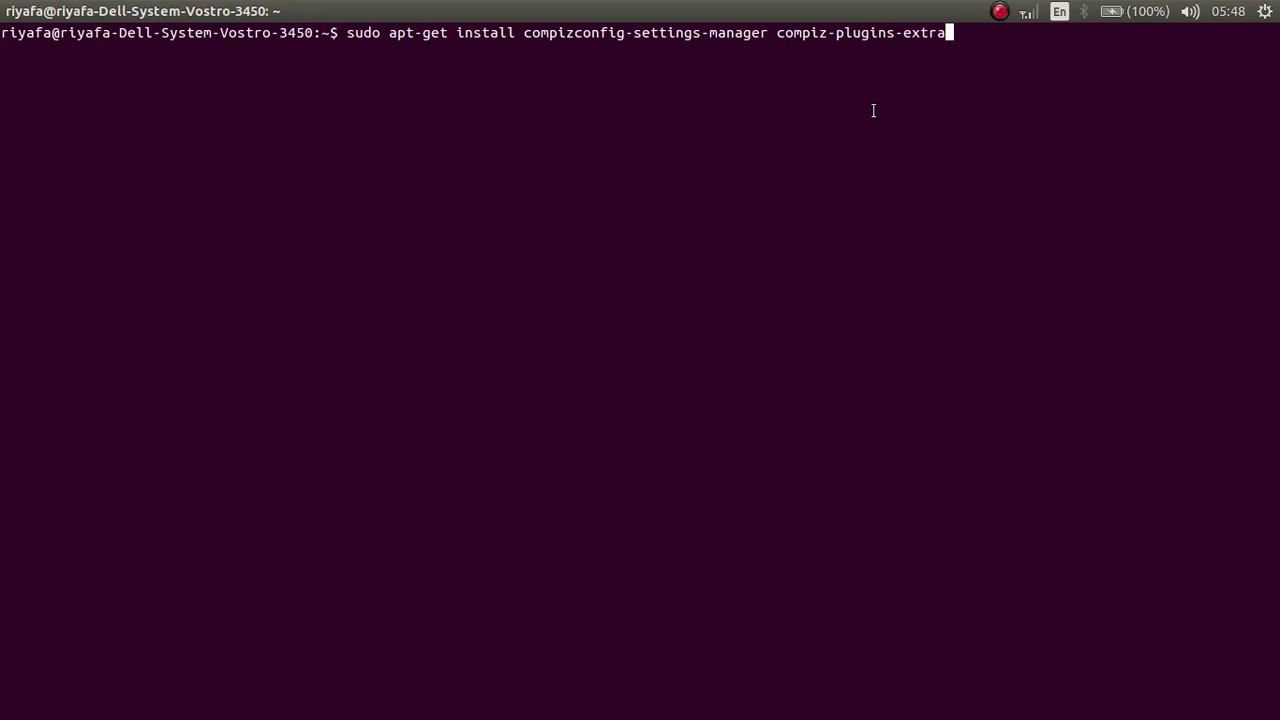
key(Return)
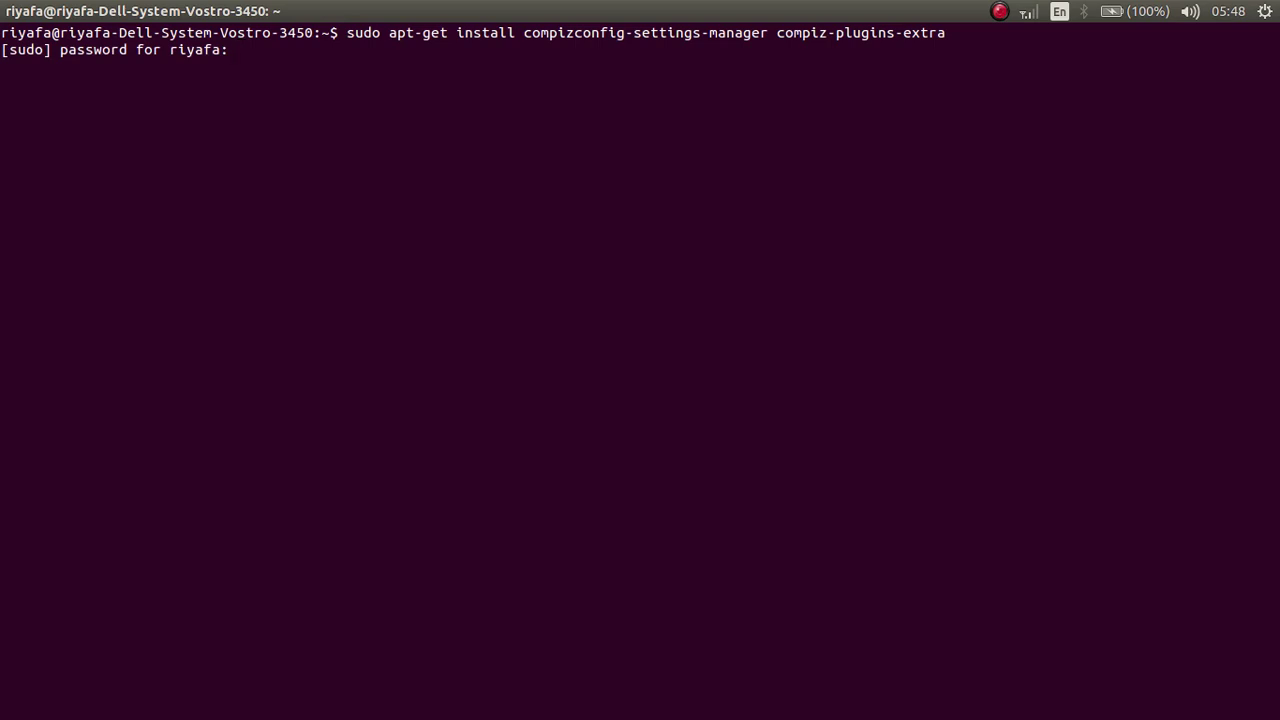
key(Return)
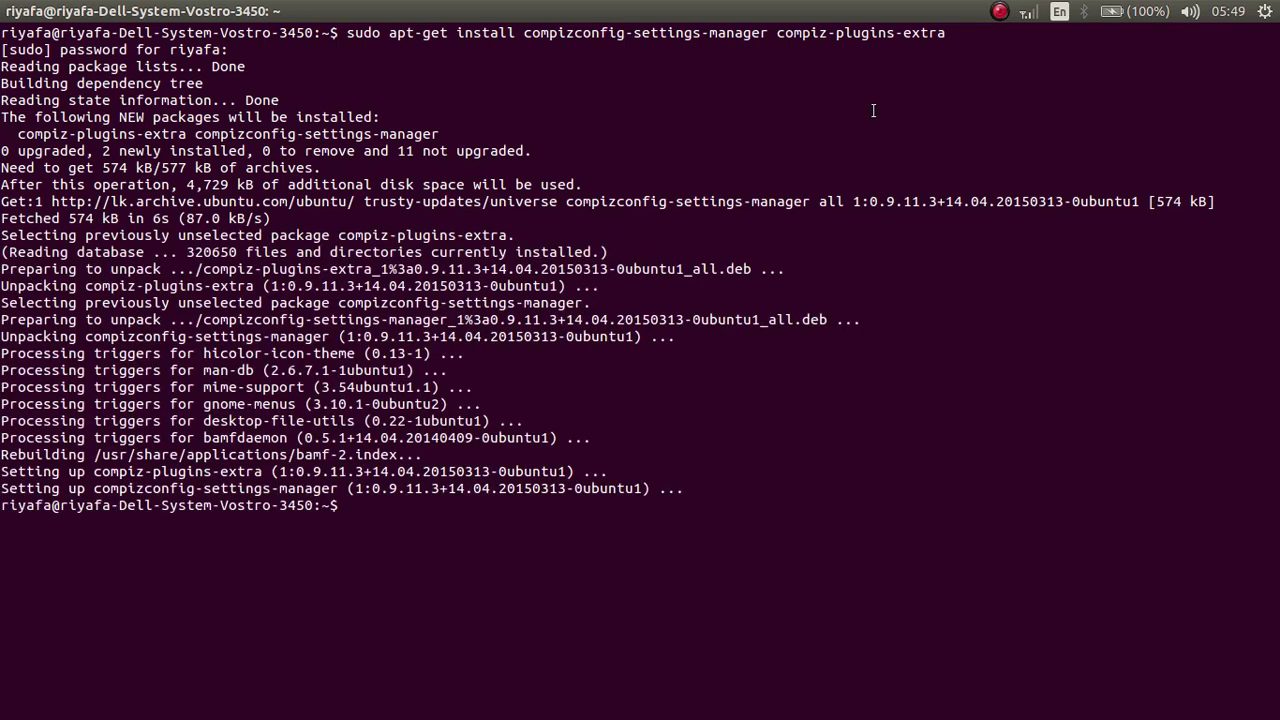
Enter the ccsm command at the terminal prompt and look up "ccs" in the Dash before returning to the terminal.
text(ccsm)
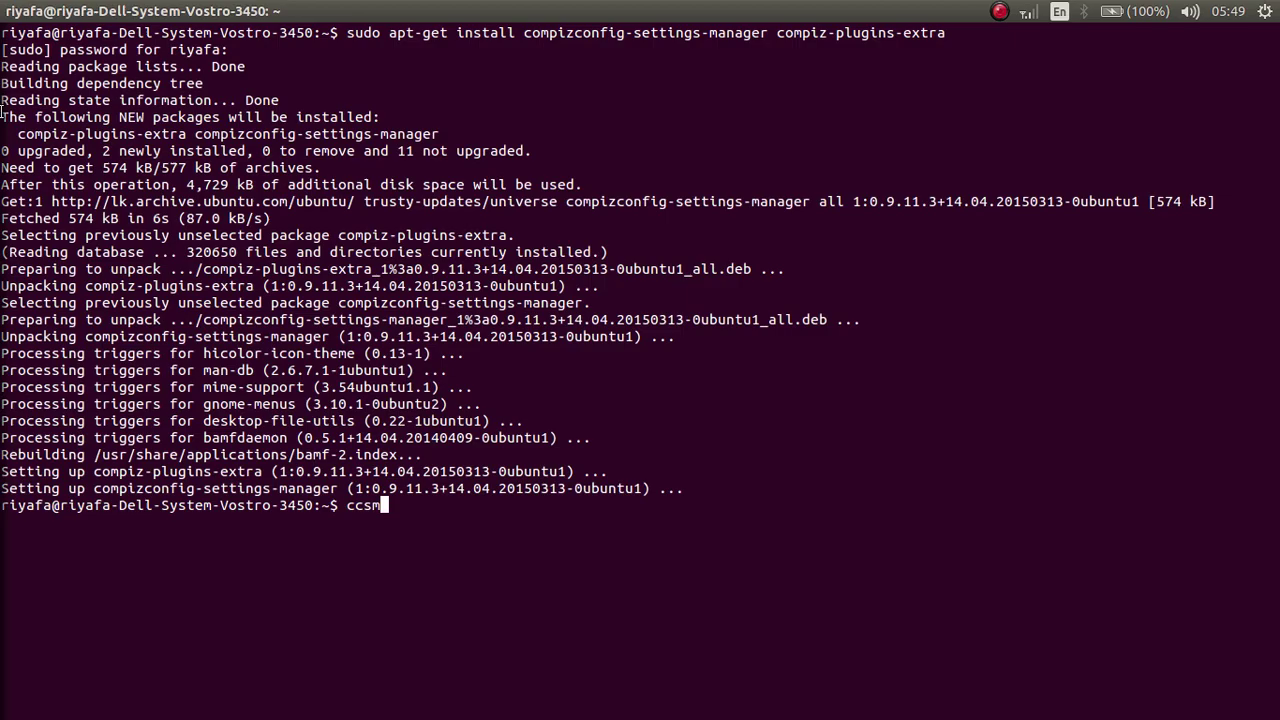
click(44, 57)
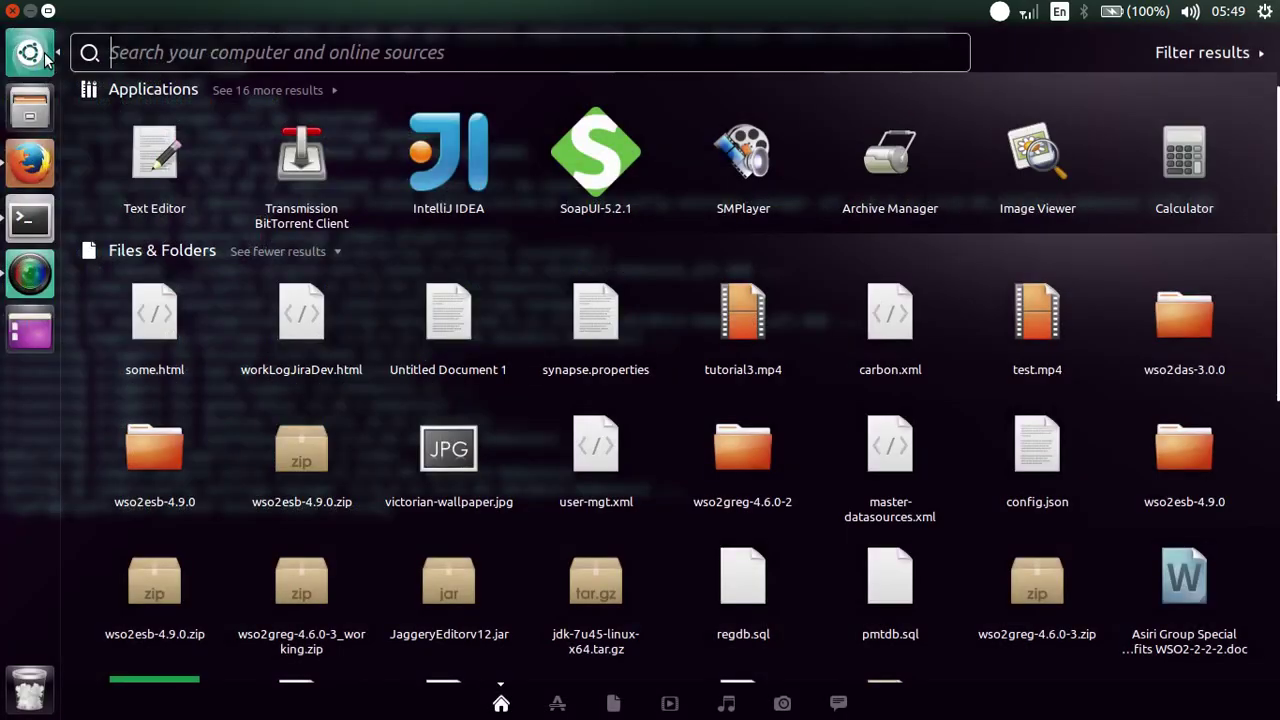
text(ccs)
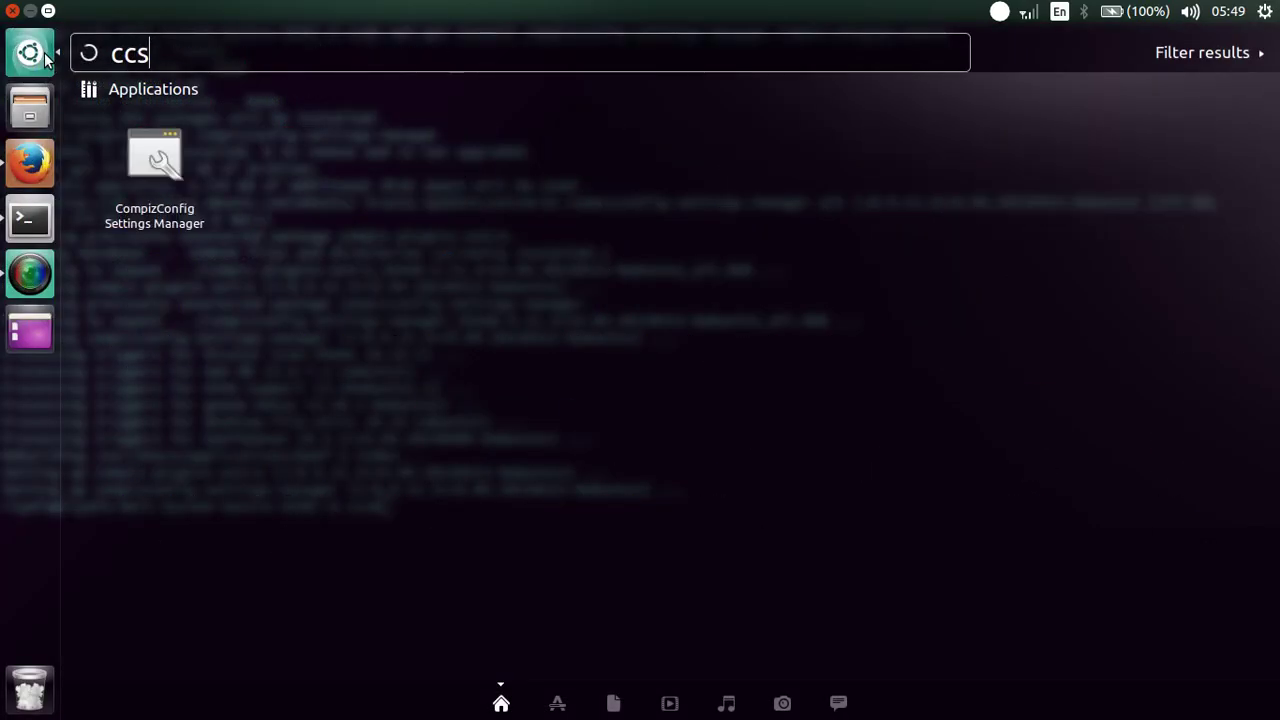
click(20, 42)
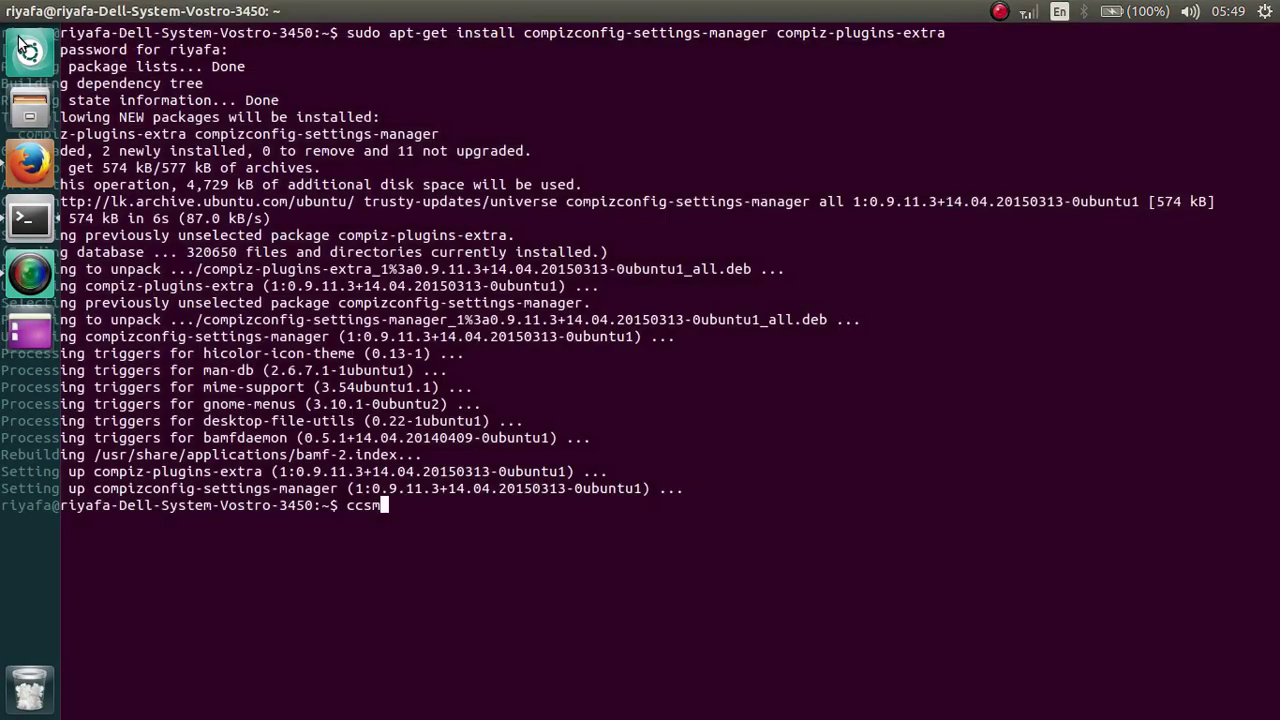
Run the entered ccsm command, accept its caution notice and move the settings window fully into view.
key(Return)
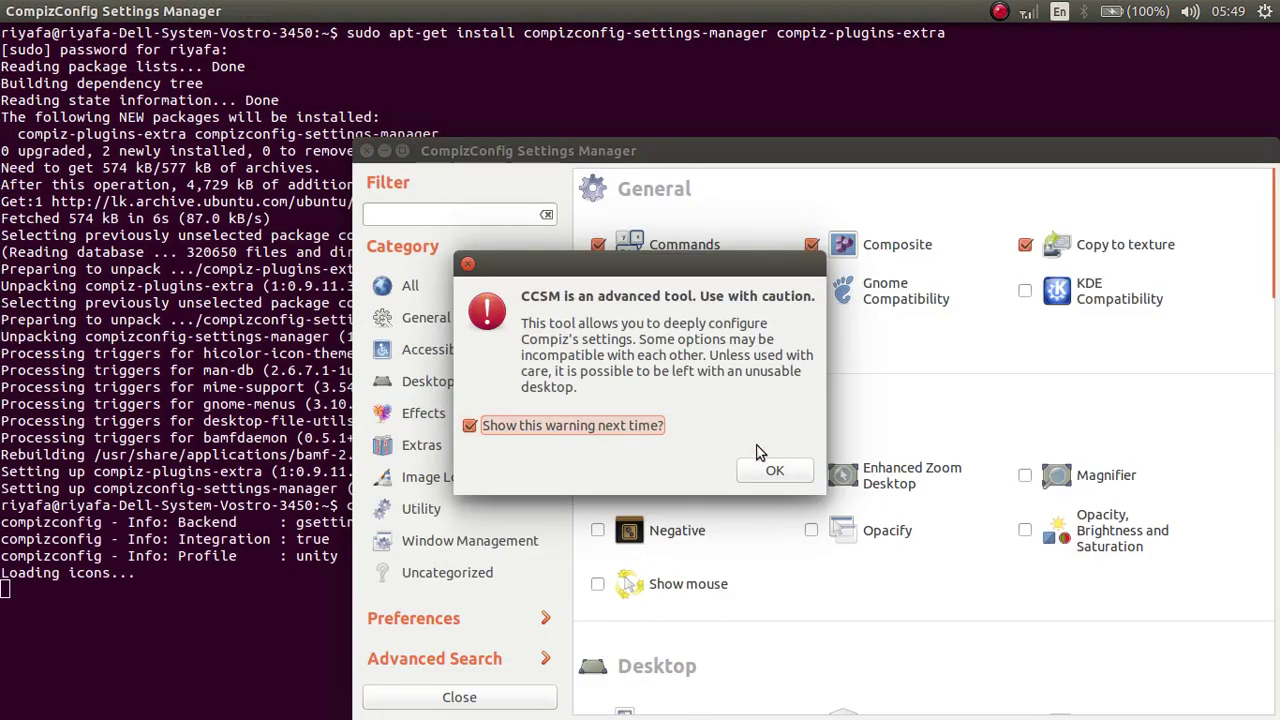
click(770, 470)
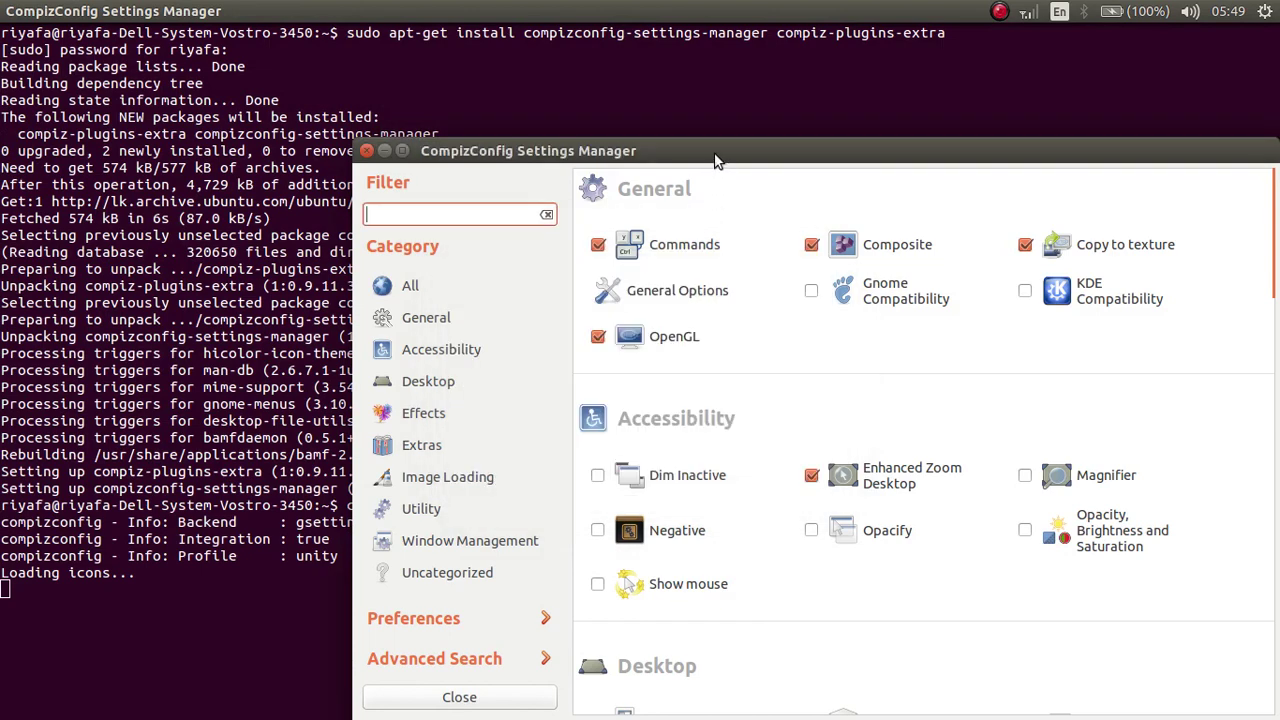
drag(715, 157, 582, 76)
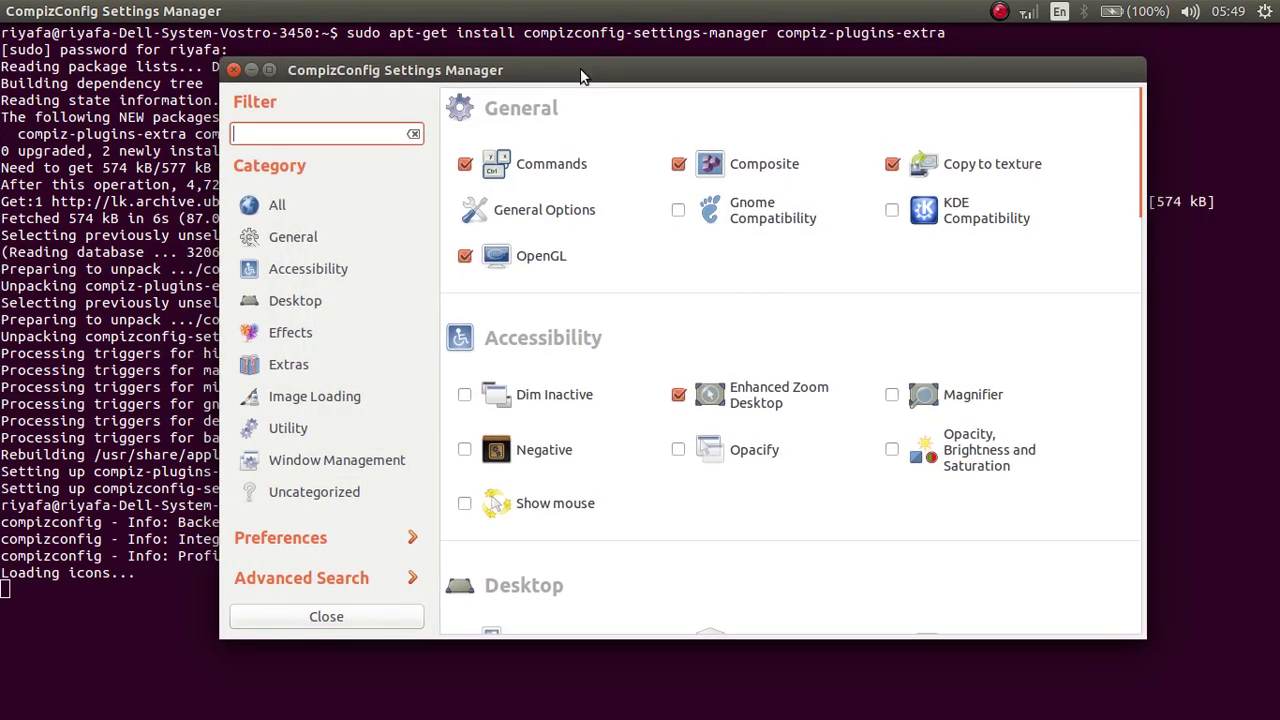
Assign Control+F6 as the Zoom In Key in the Enhanced Zoom Desktop plugin.
click(731, 398)
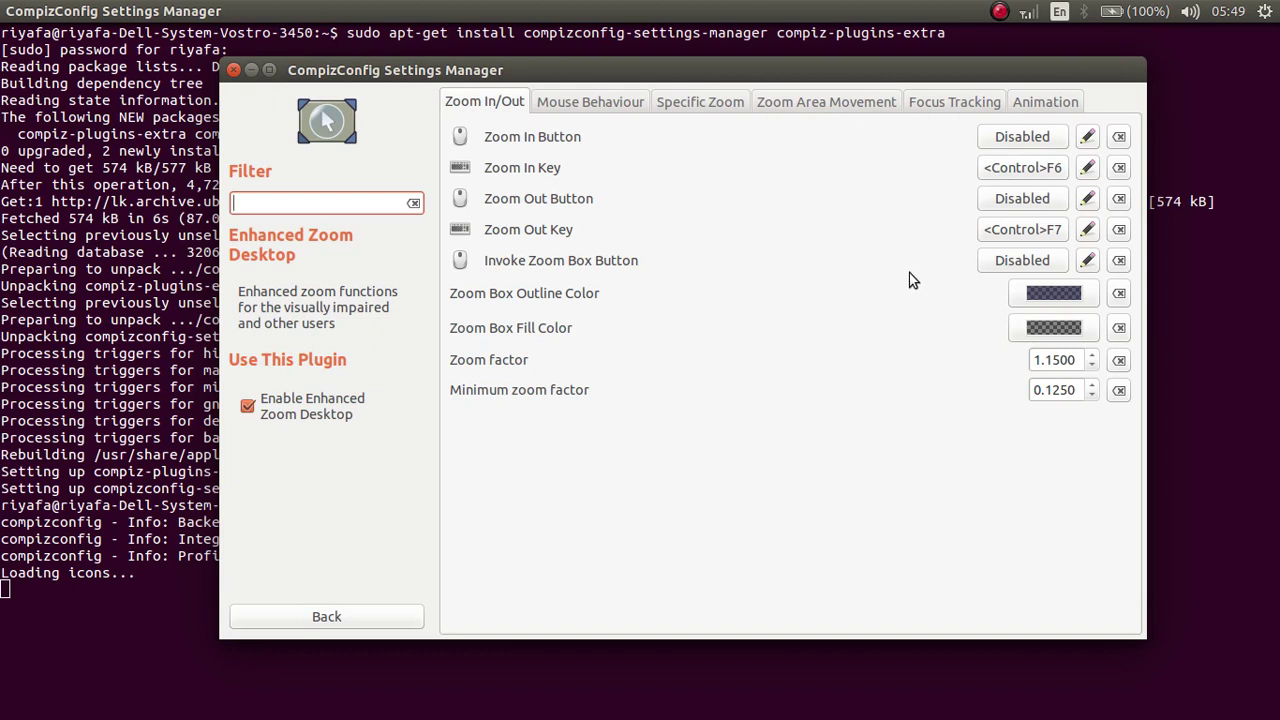
click(995, 175)
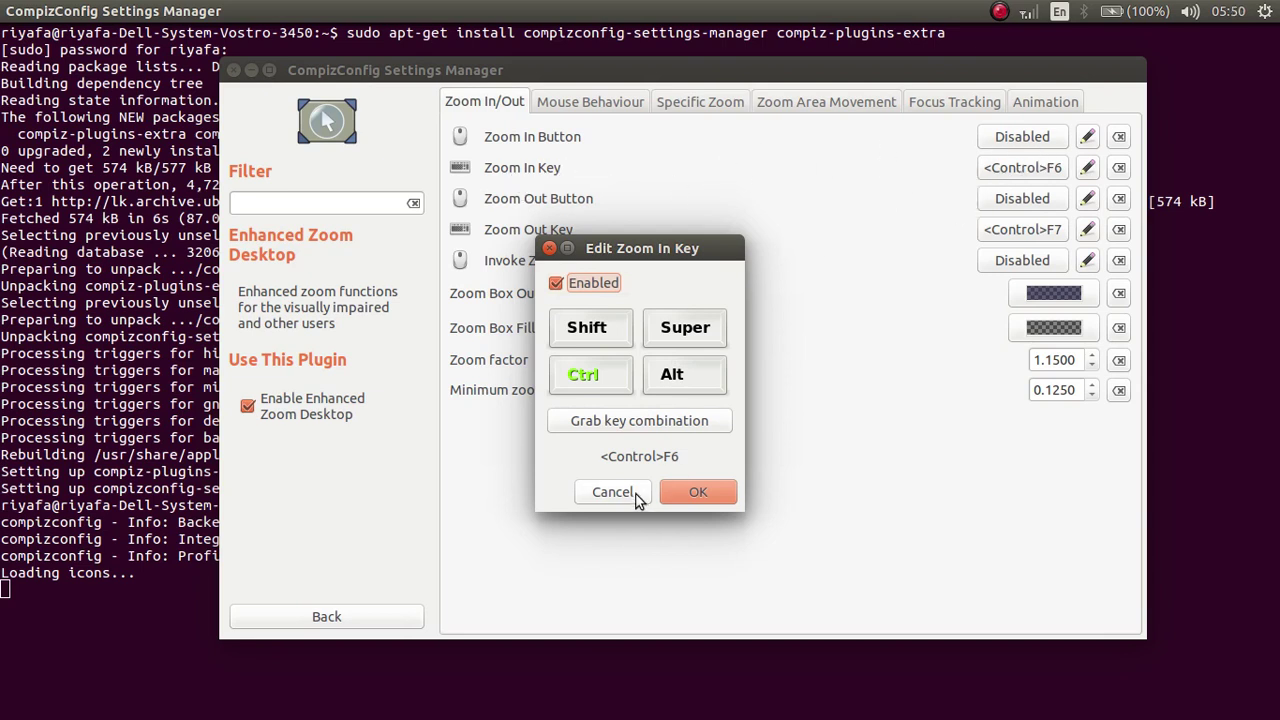
click(646, 424)
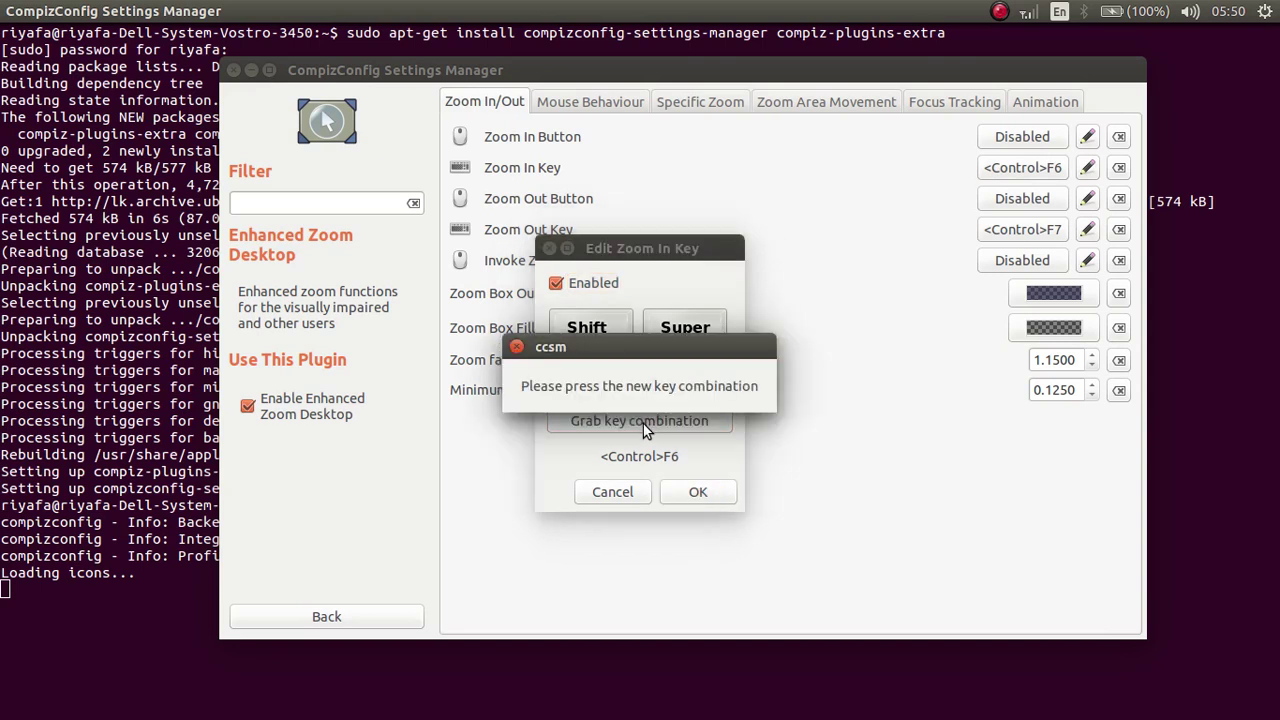
key(ctrl)
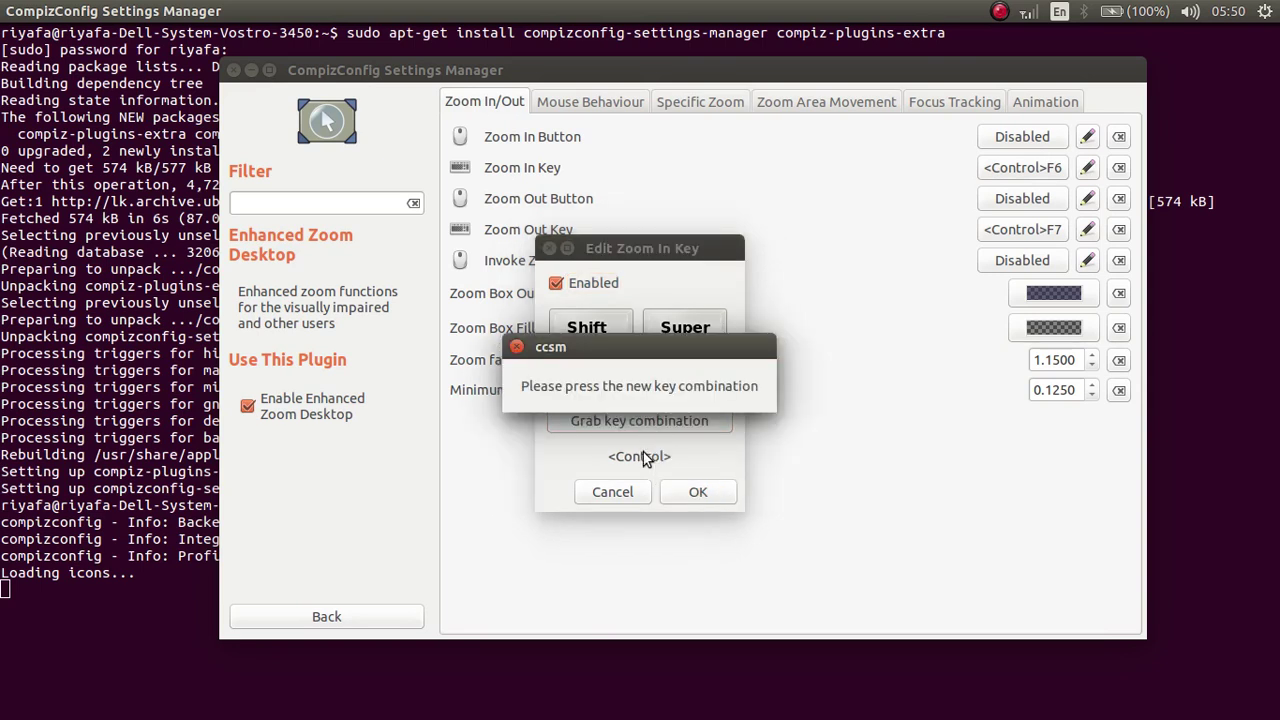
key(ctrl+F6)
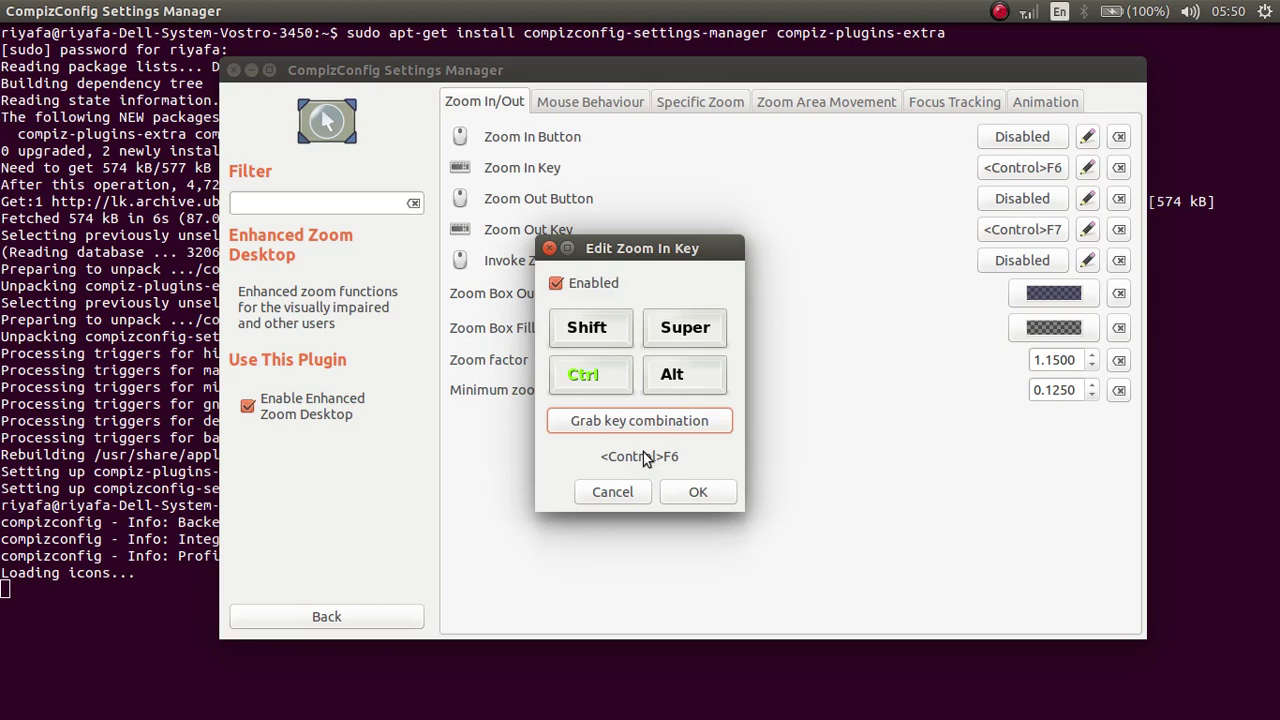
click(684, 489)
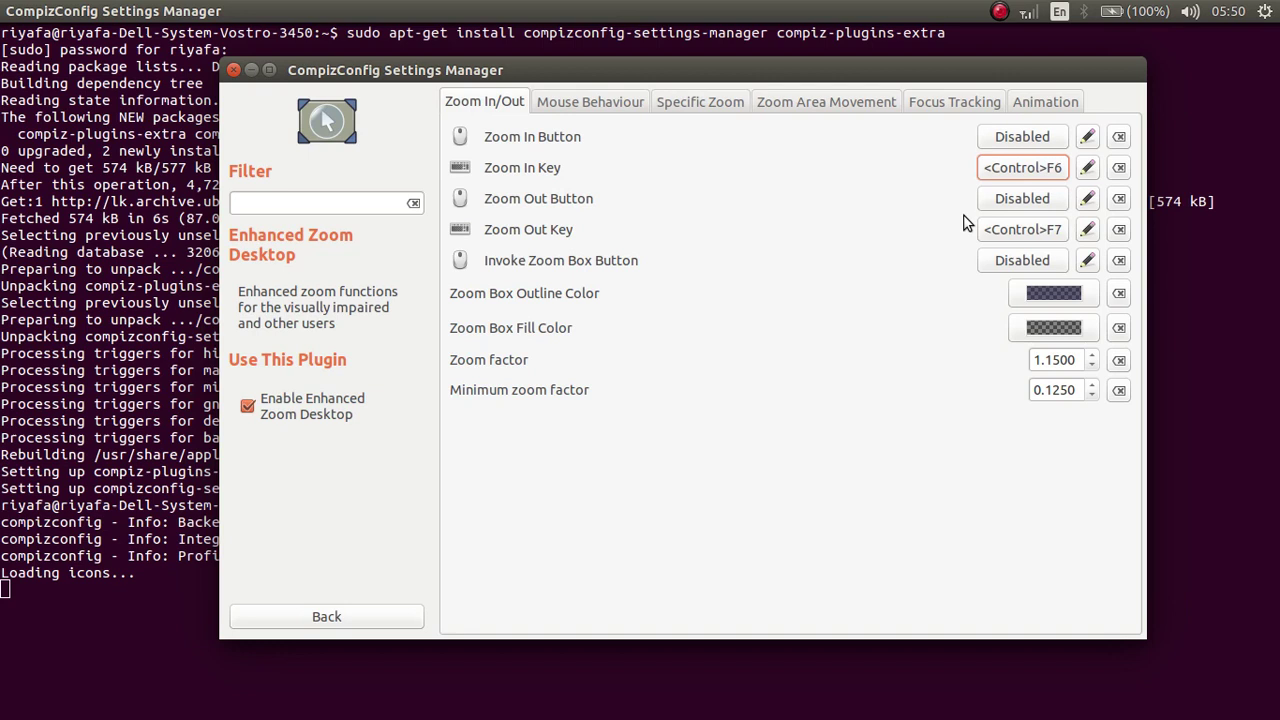
Assign Control+F7 as the Zoom Out Key for Enhanced Zoom Desktop and return to the plugin overview.
click(992, 230)
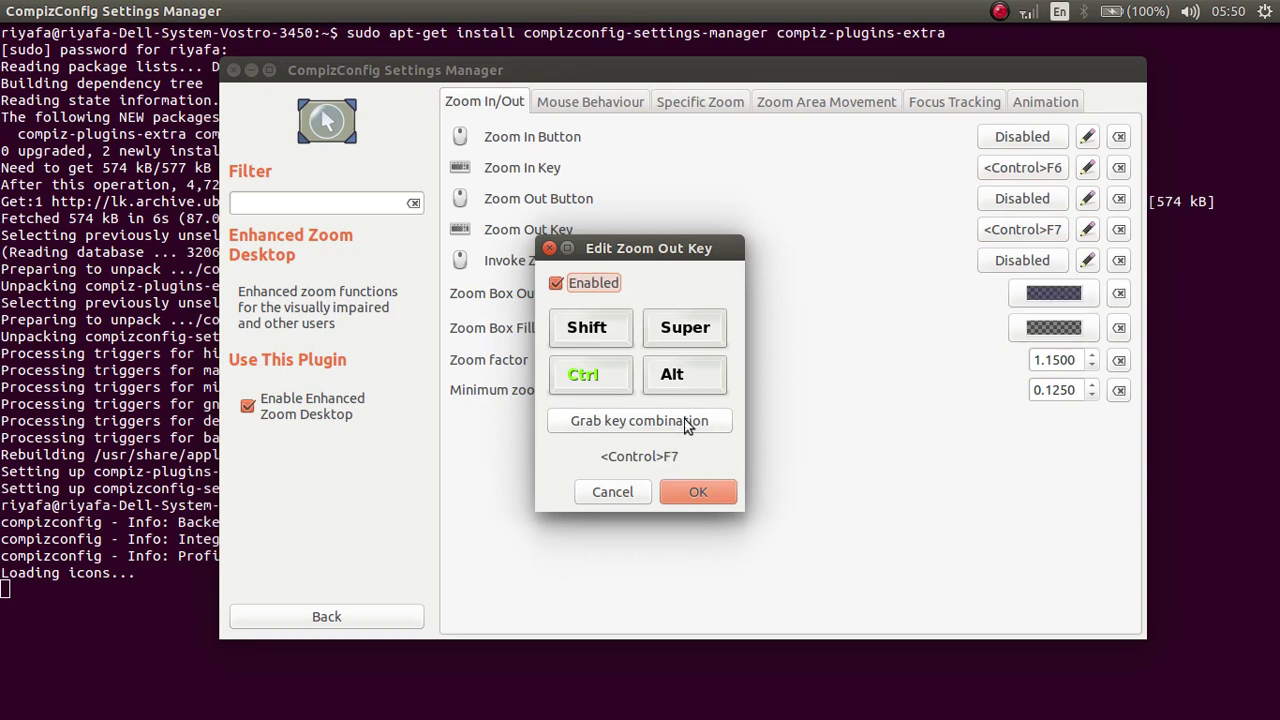
click(686, 420)
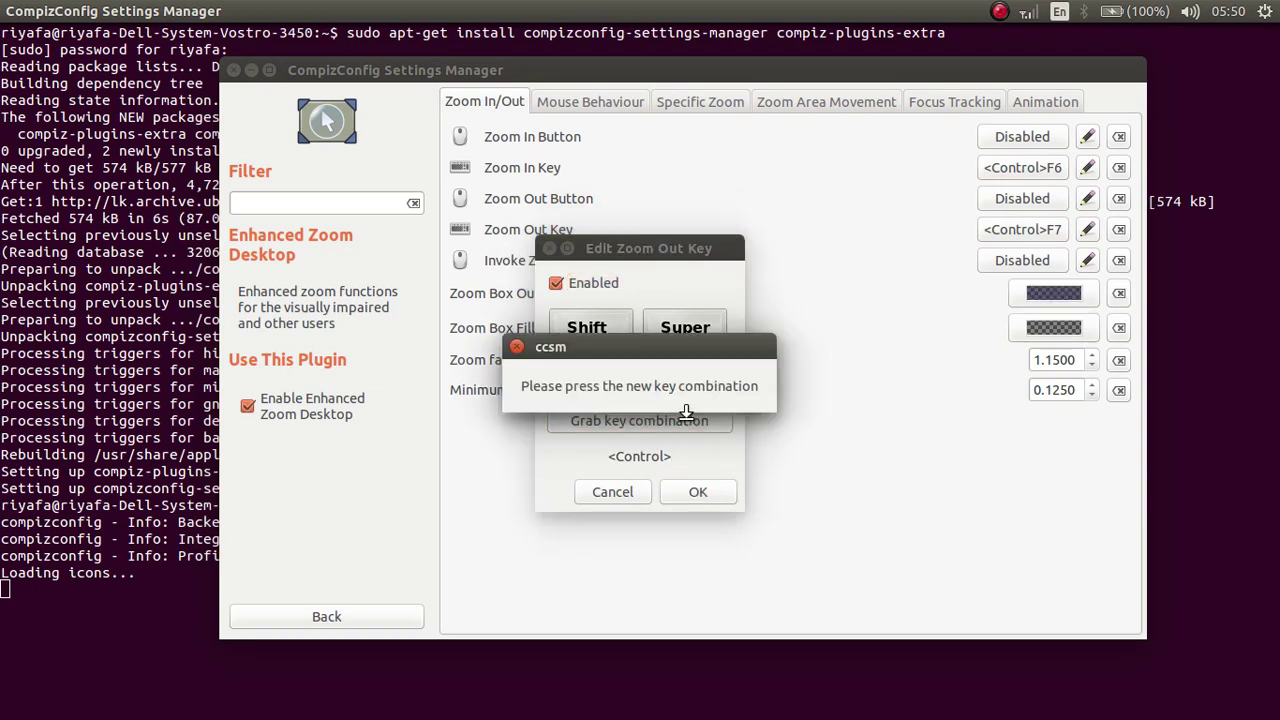
key(ctrl+F7)
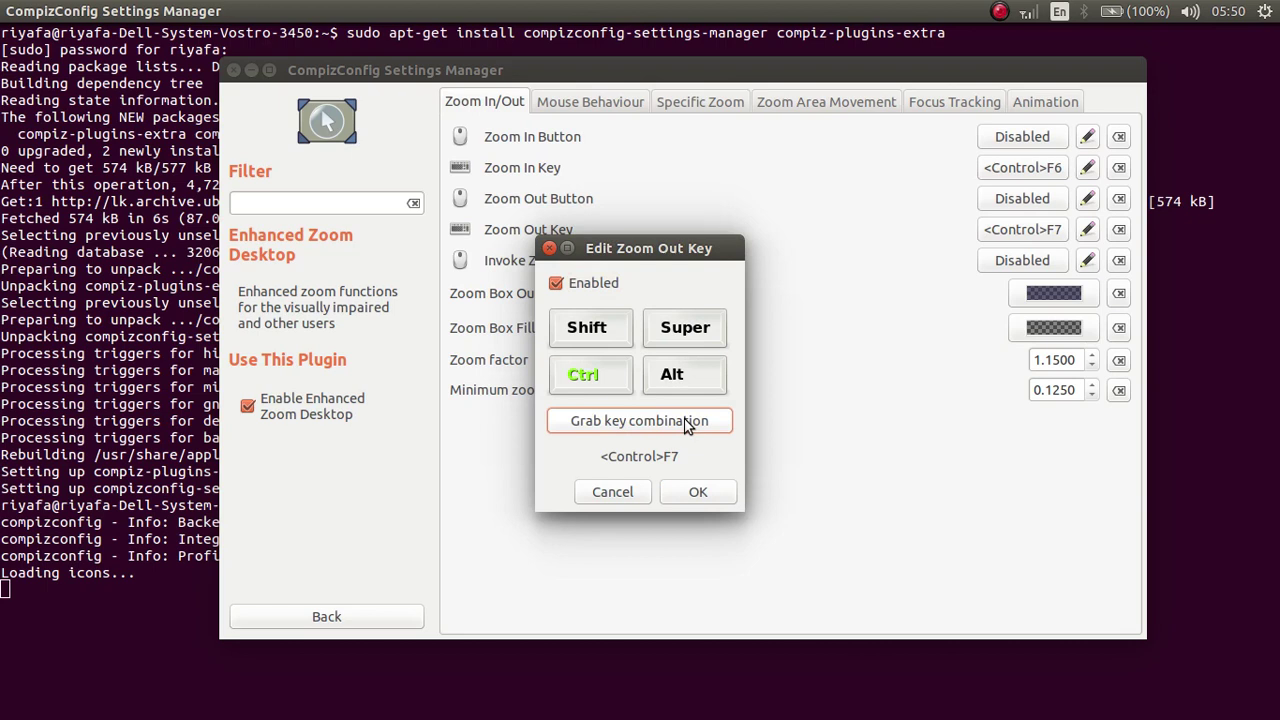
click(698, 493)
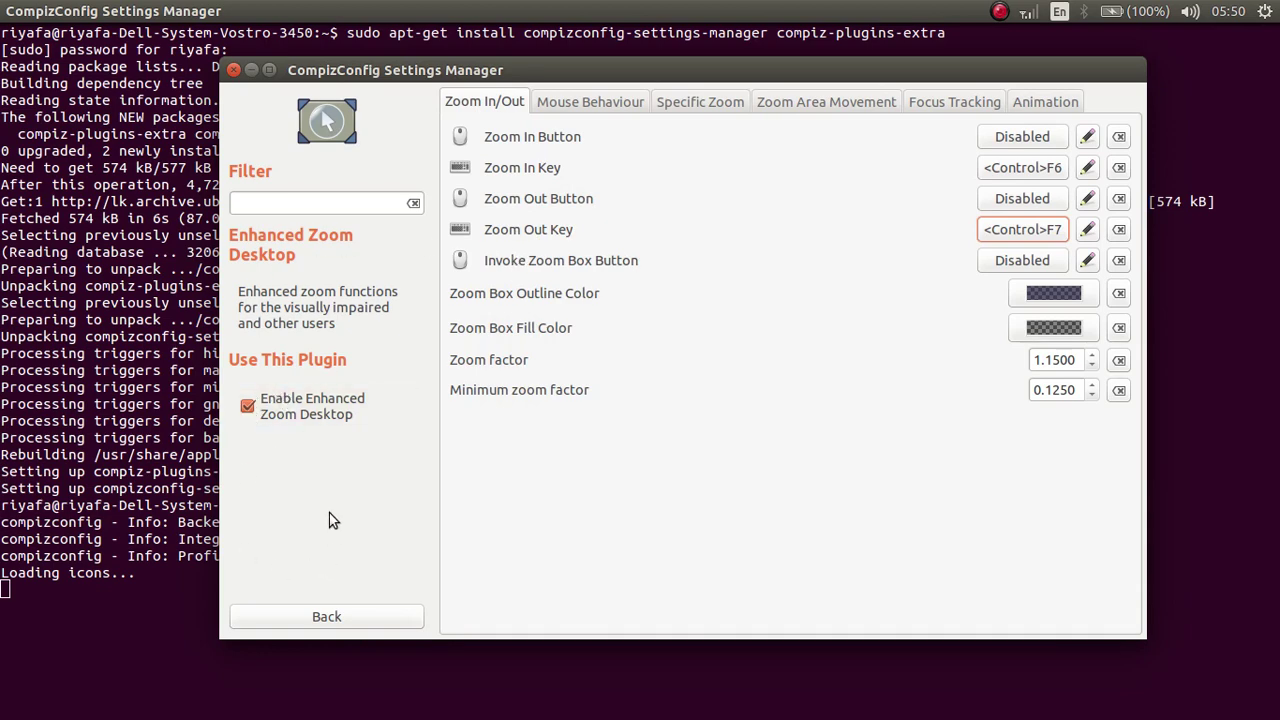
click(297, 616)
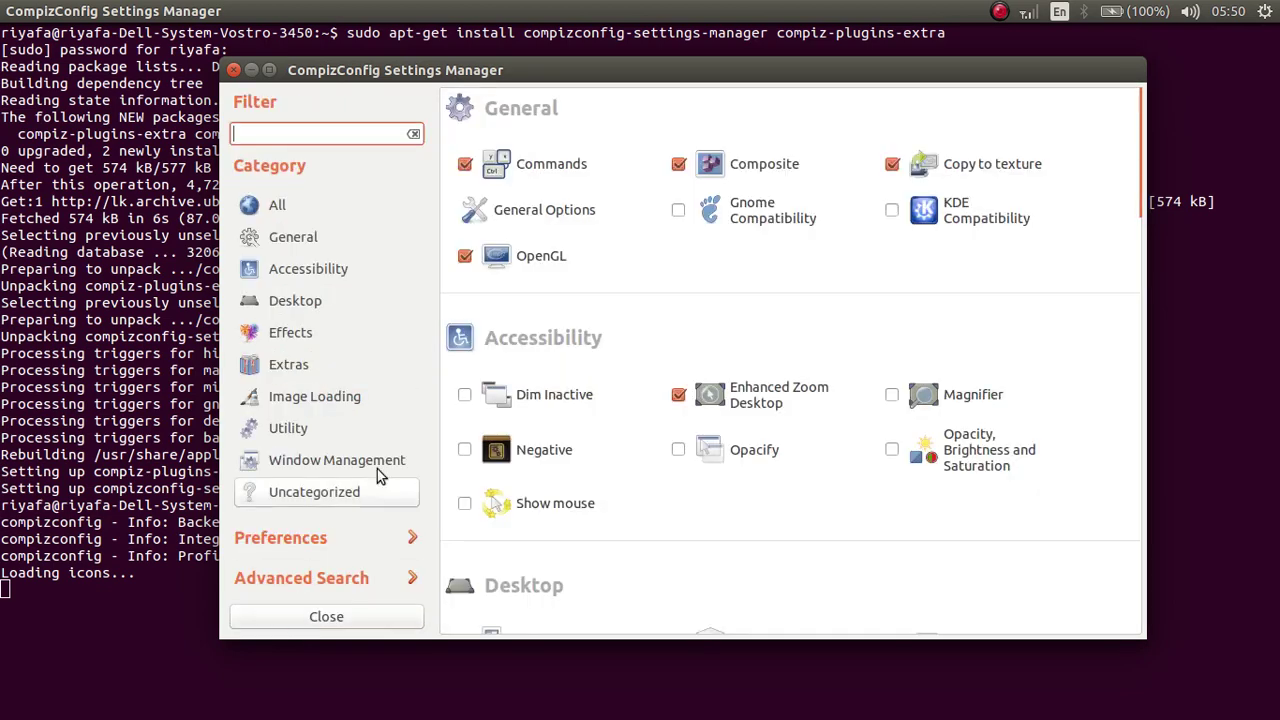
scroll(709, 361, down, 5)
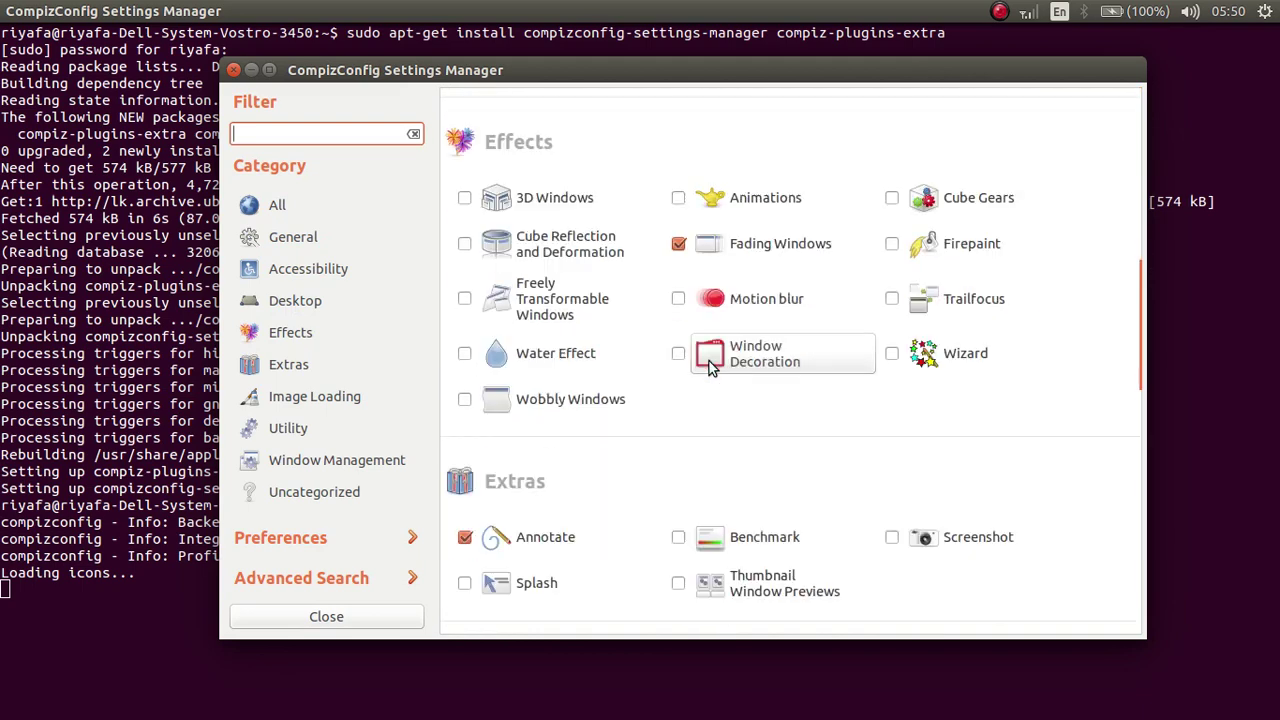
scroll(709, 361, down, 1)
scroll(709, 364, up, 5)
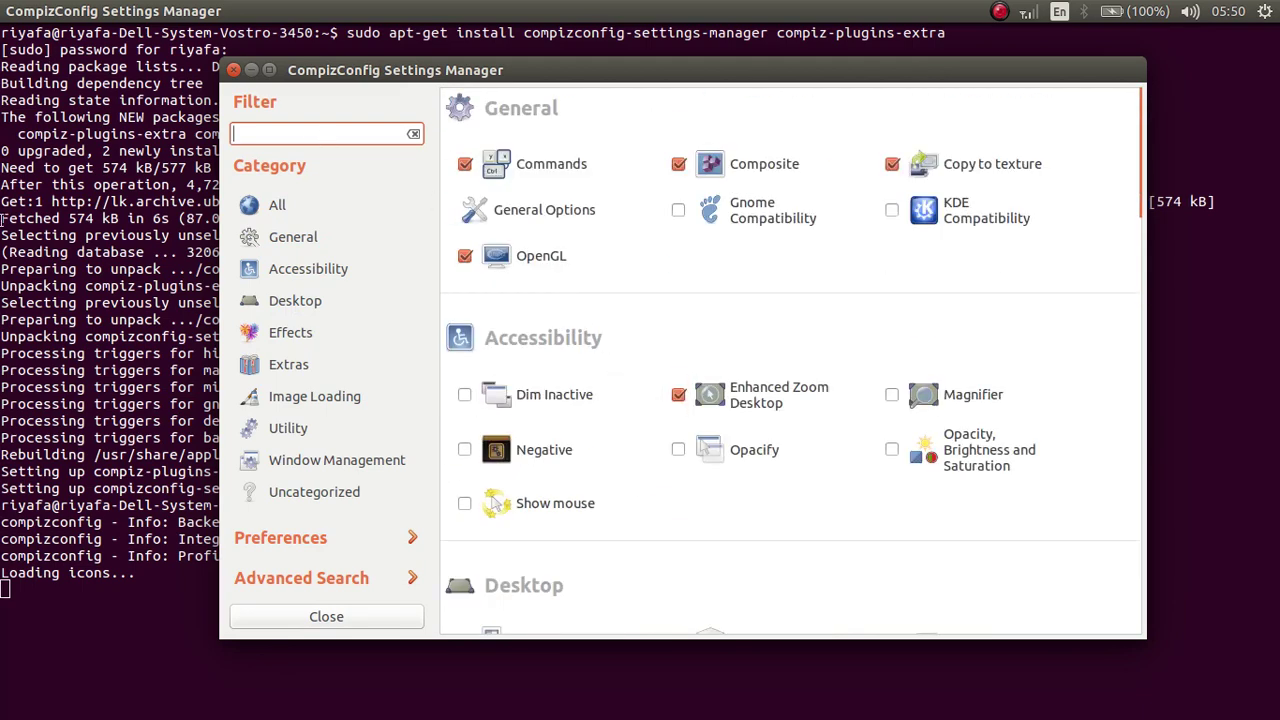
Switch to Firefox and shorten the web search text to "compiz" without running the search.
mouse_move(2, 218)
click(18, 166)
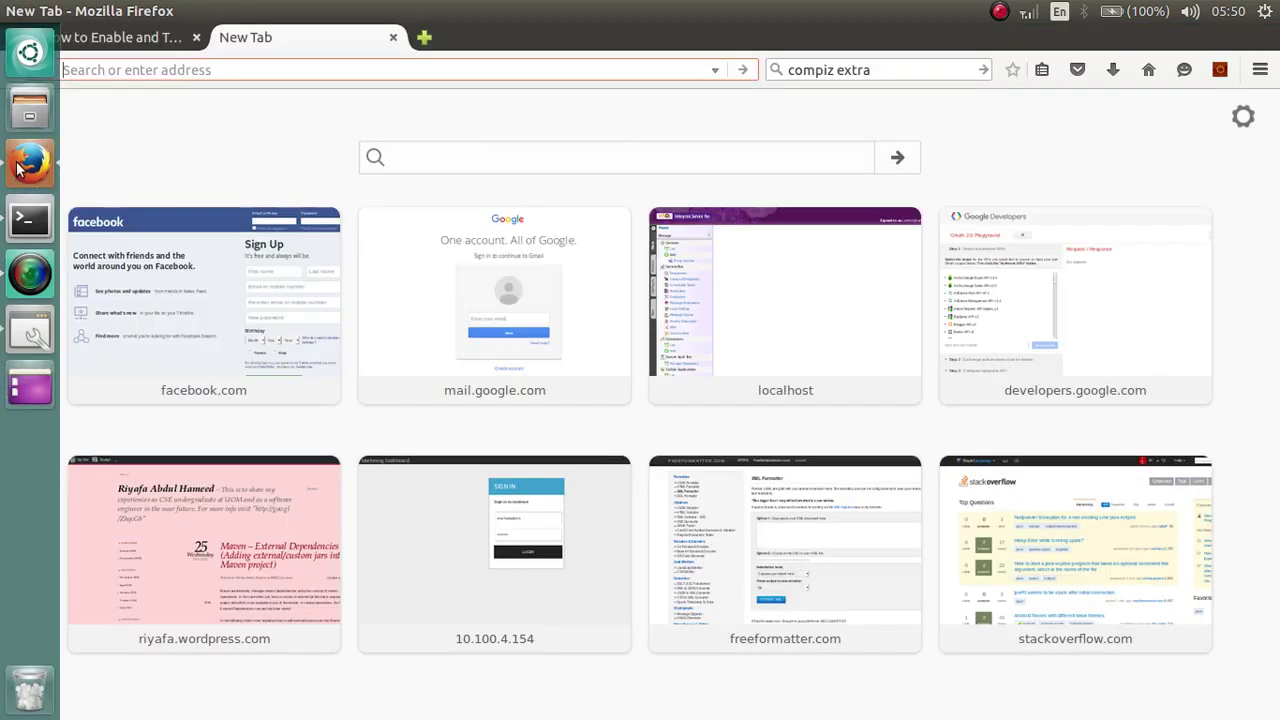
click(892, 71)
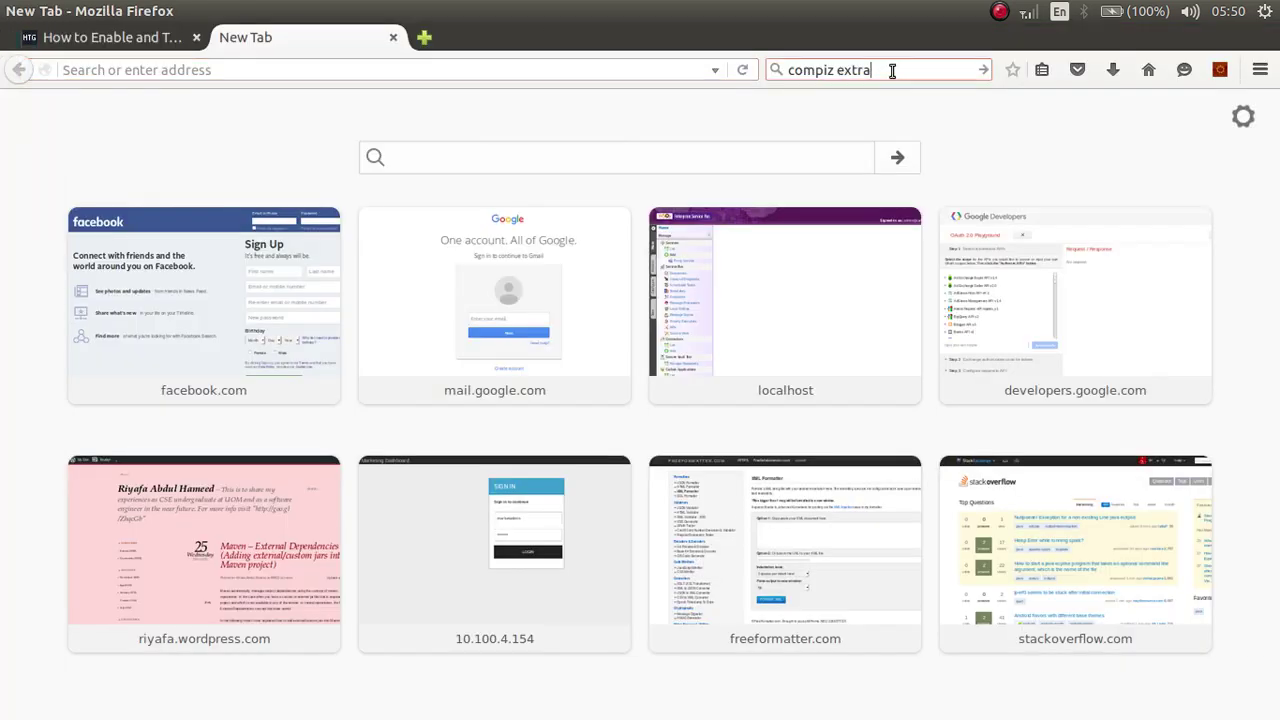
key(BackSpace)
key(BackSpace)
key(BackSpace)
key(BackSpace)
key(BackSpace)
key(BackSpace)
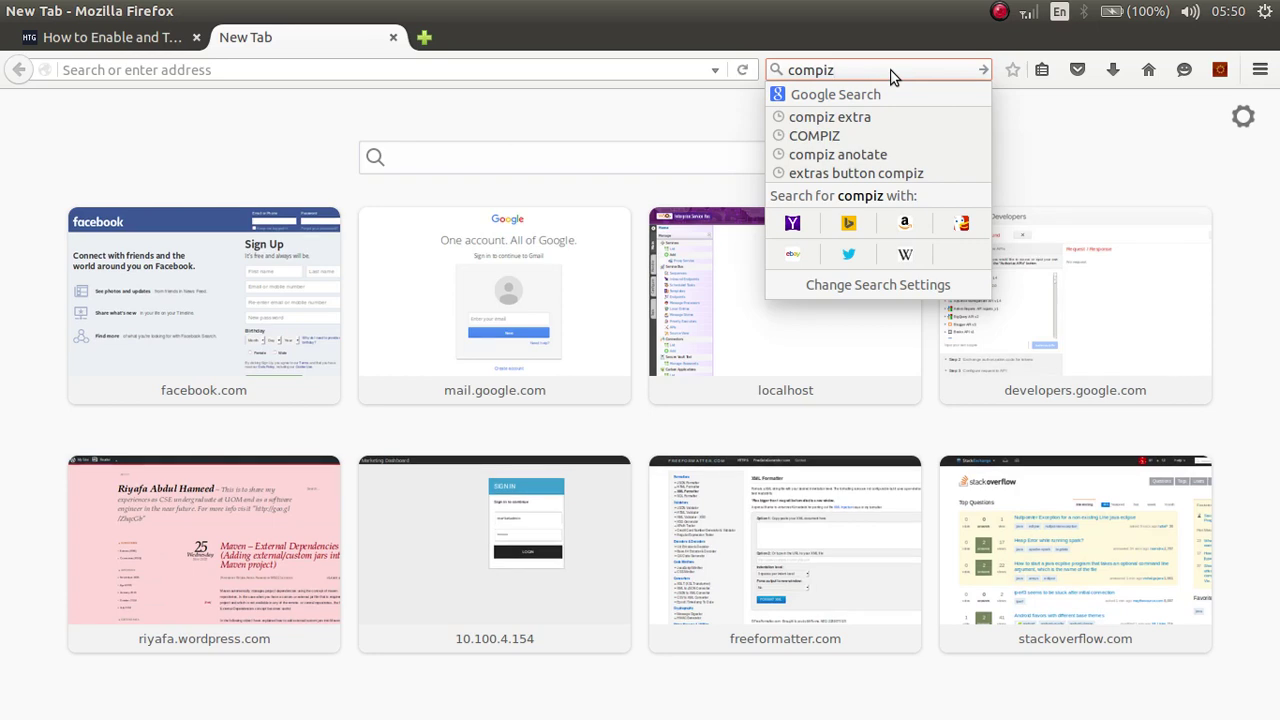
click(893, 77)
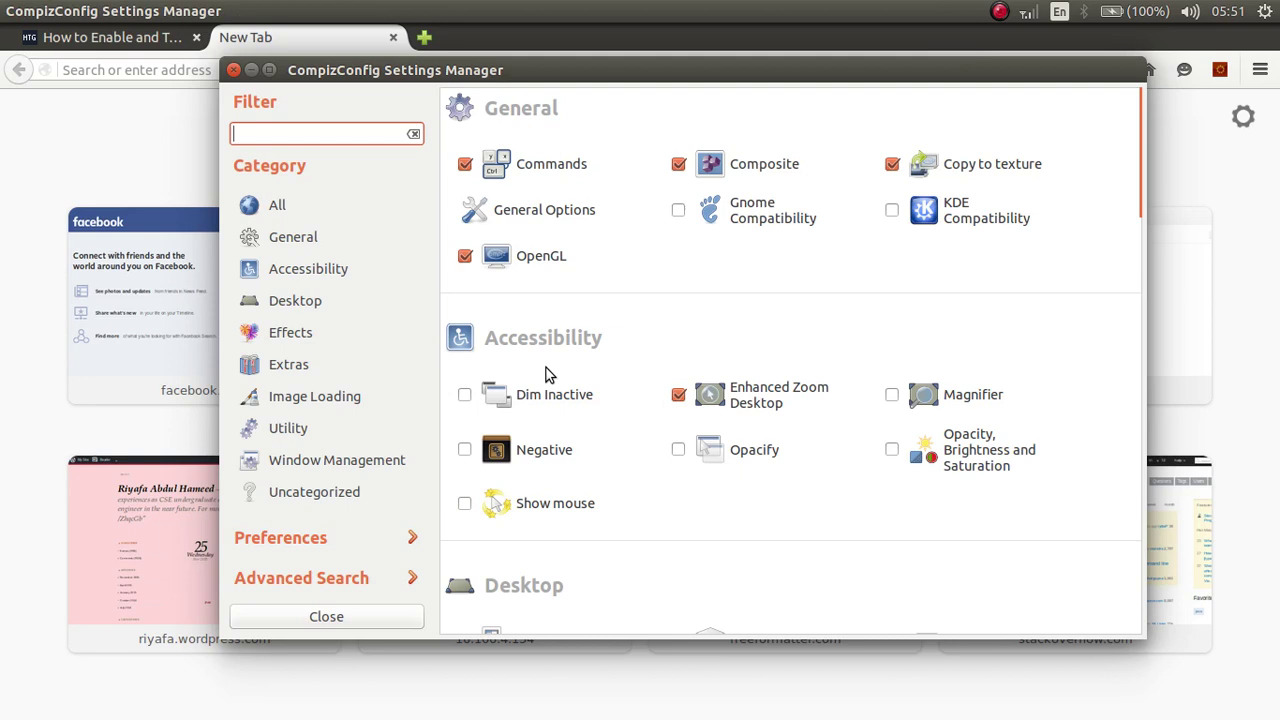
Review the Enhanced Zoom Desktop settings in CompizConfig Settings Manager and return to the plugin overview.
click(764, 394)
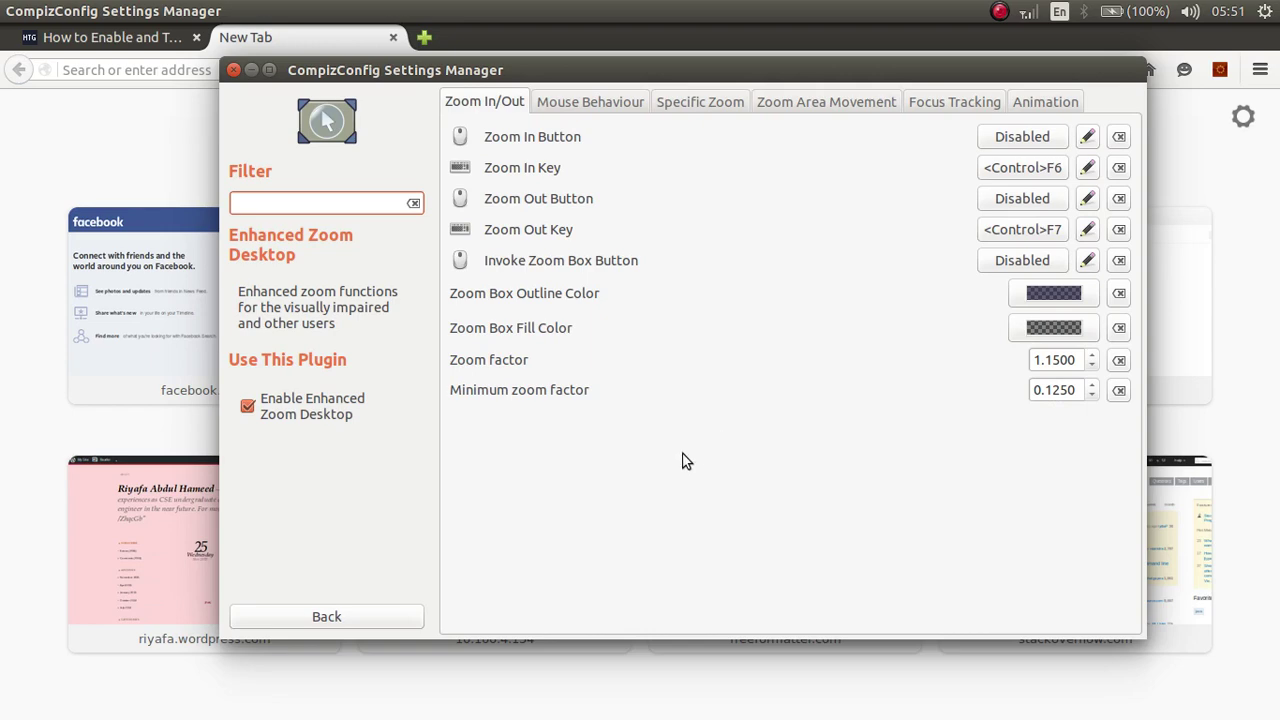
click(337, 616)
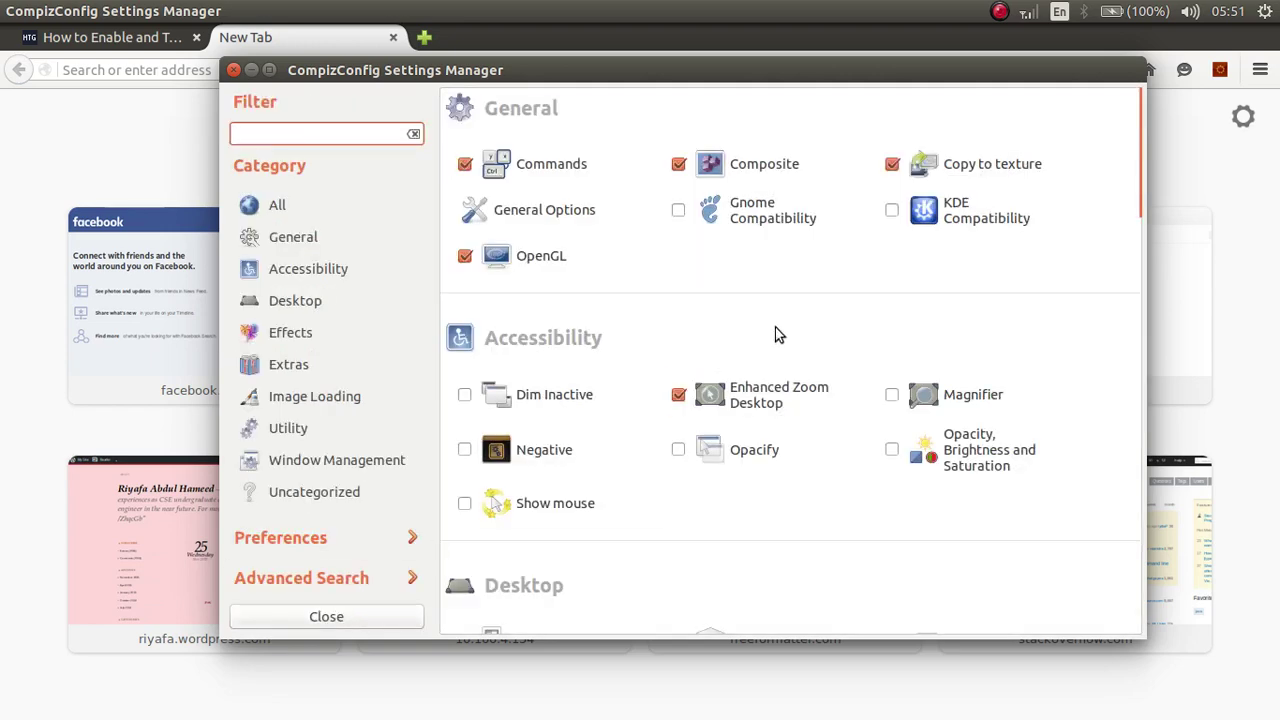
Open the settings of the Annotate plugin from the Extras category.
scroll(775, 327, down, 5)
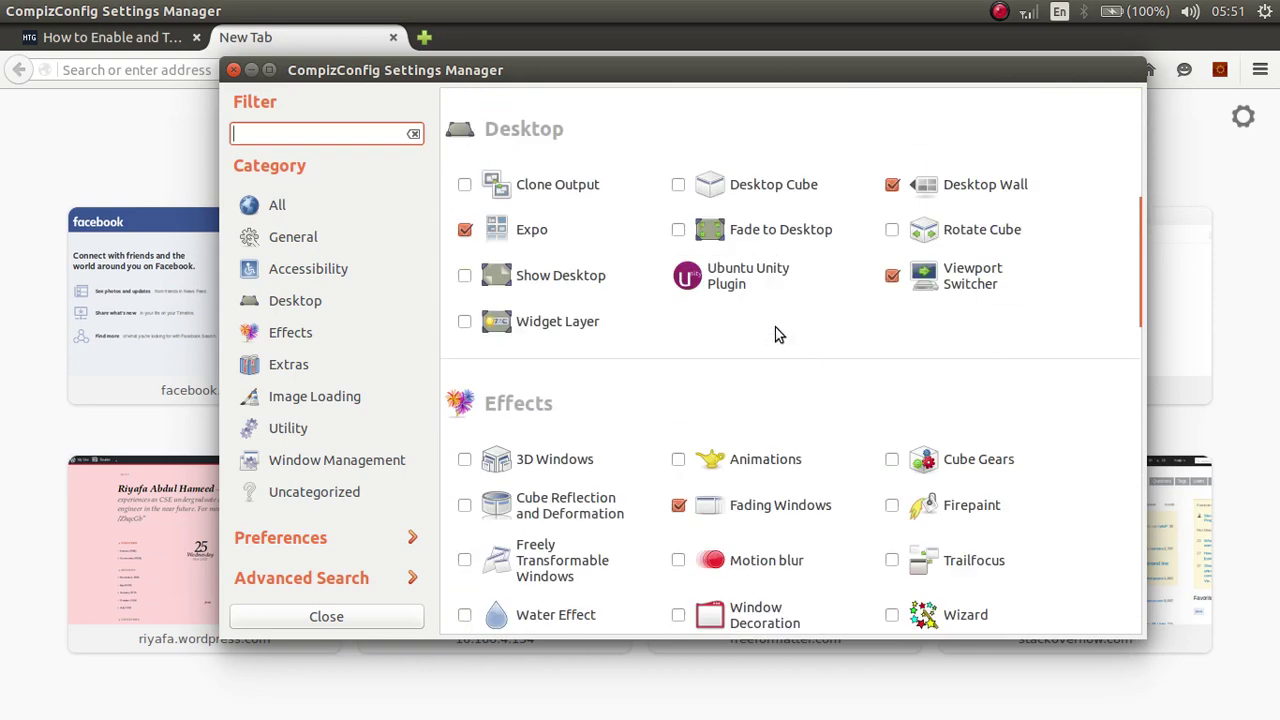
scroll(775, 334, down, 3)
scroll(775, 334, up, 5)
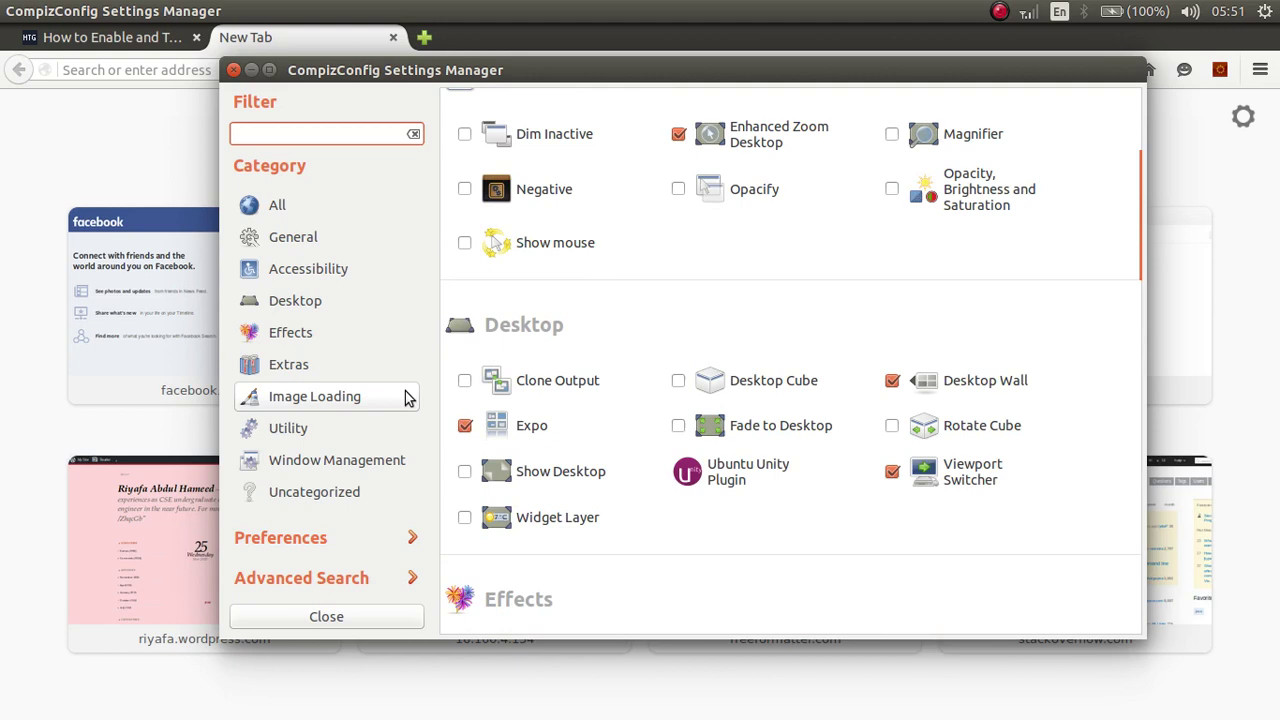
click(340, 366)
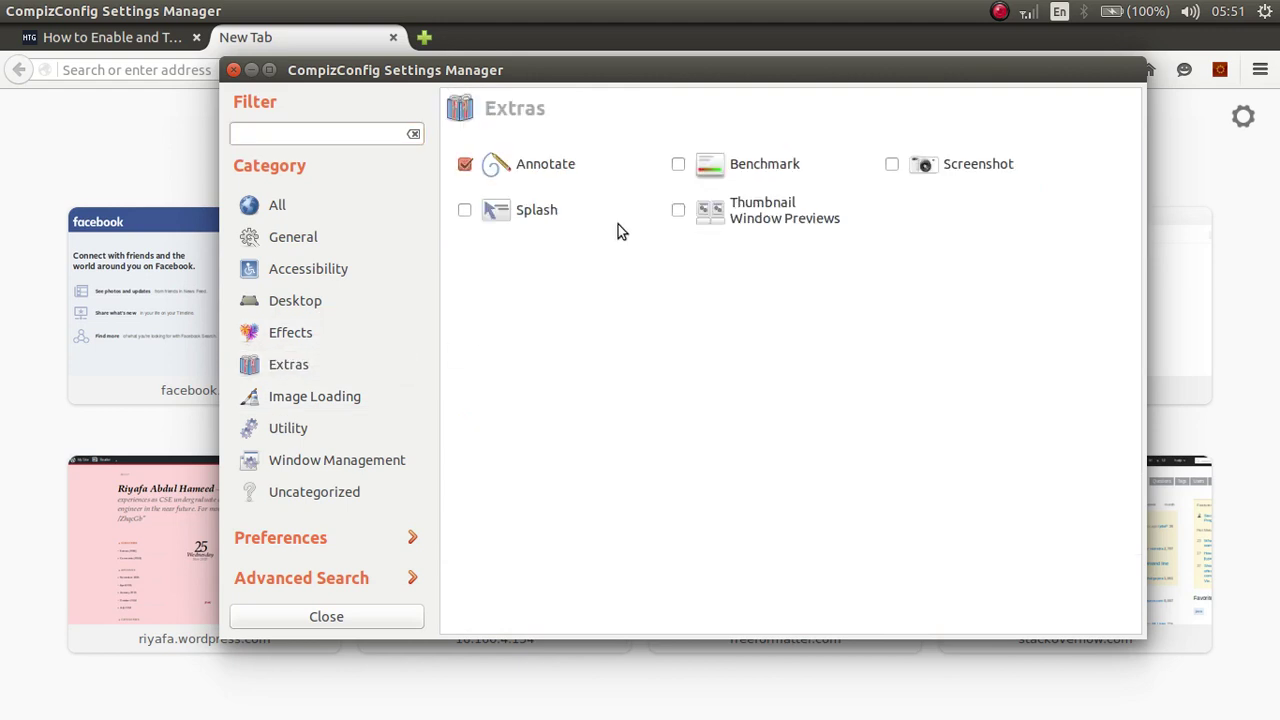
click(589, 162)
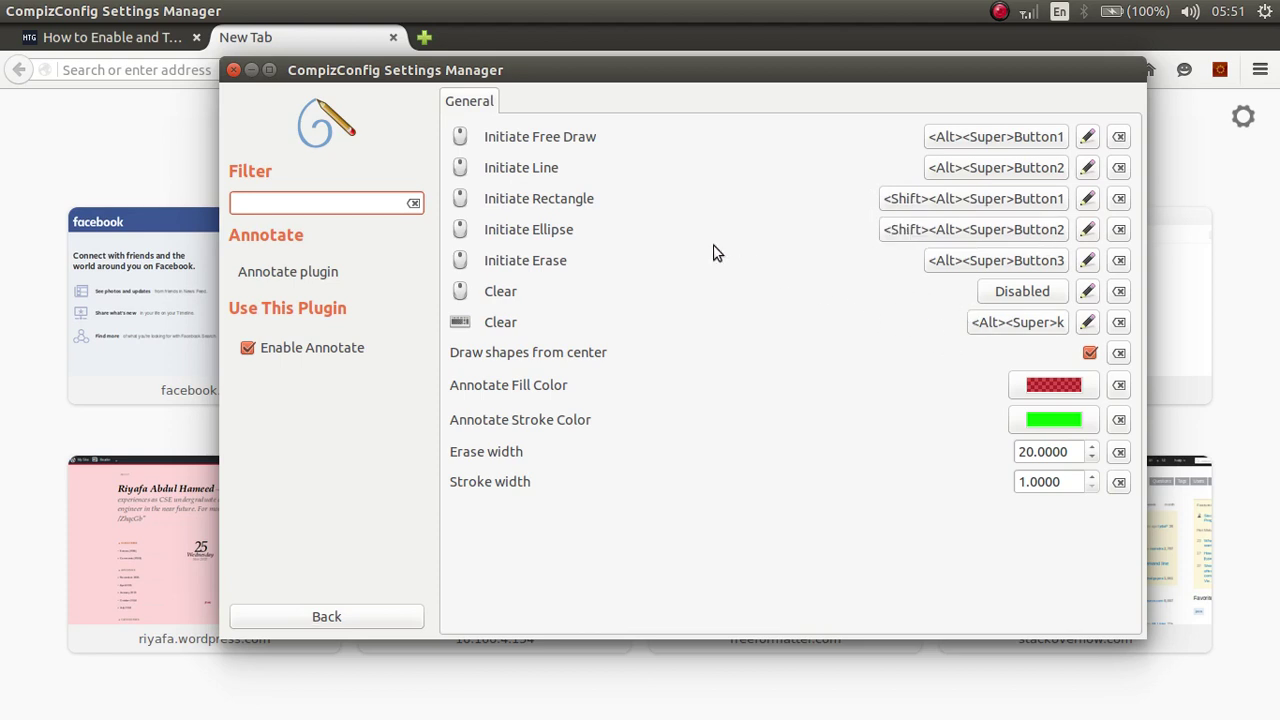
Draw a looped scribble and a few handwritten letters over the Annotate settings with the free draw function.
mouse_move(712, 245)
mouse_down()
mouse_move(769, 326)
mouse_move(777, 294)
mouse_move(810, 350)
mouse_move(767, 301)
mouse_move(779, 322)
mouse_up()
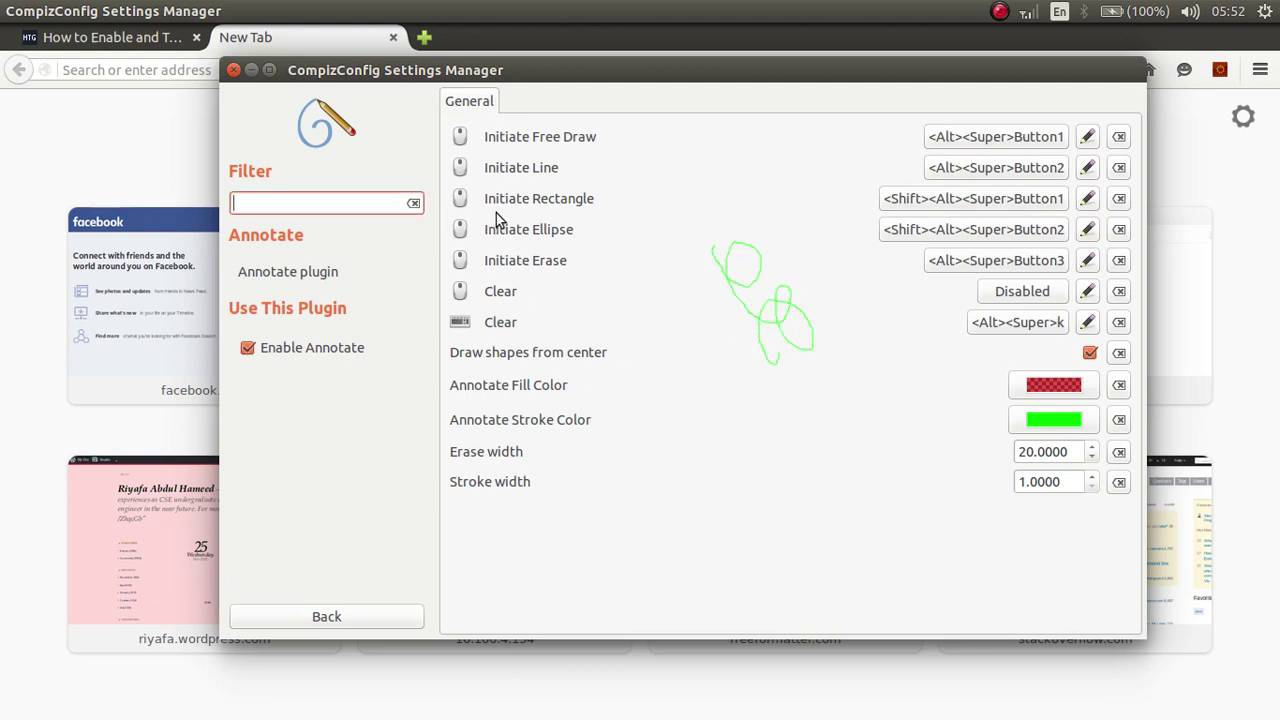
drag(496, 213, 514, 266)
mouse_move(560, 183)
mouse_down()
mouse_move(572, 225)
mouse_move(651, 229)
mouse_move(630, 223)
mouse_move(12, 700)
mouse_up()
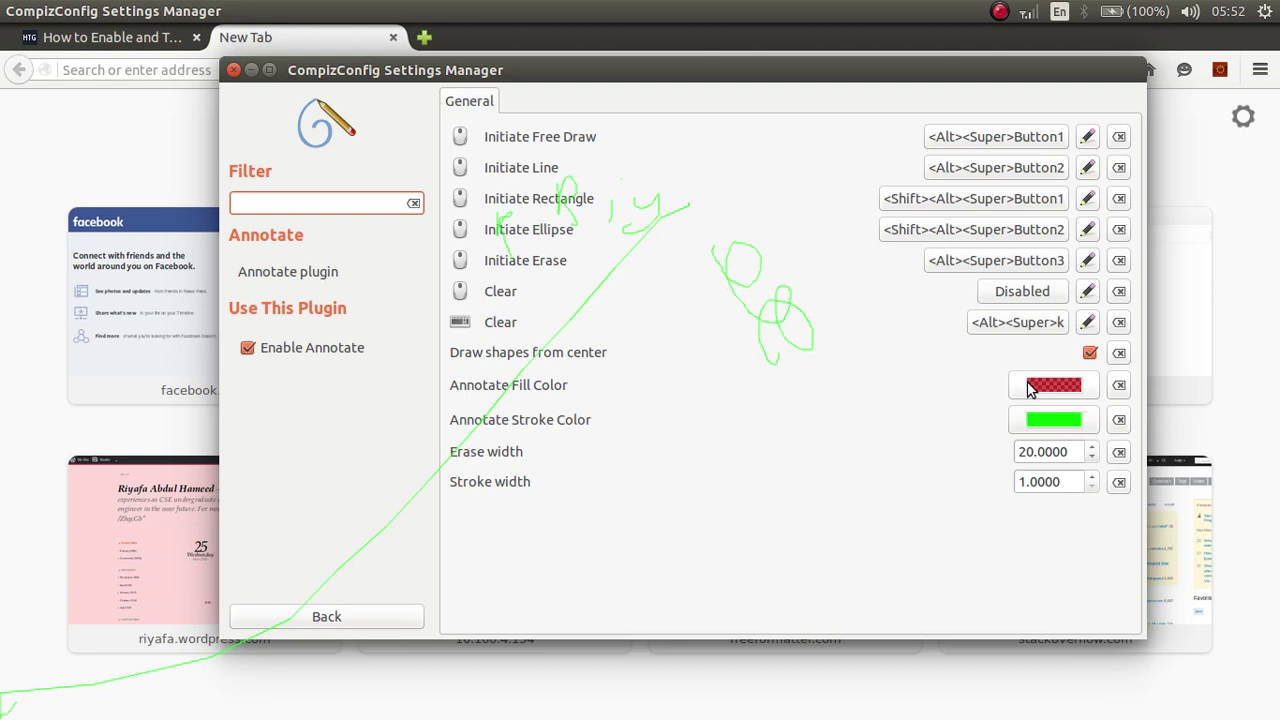
Erase parts of the green scribble, letters and long line with the Annotate erase function, and clear all remaining annotations.
mouse_move(745, 285)
mouse_down()
mouse_move(729, 289)
mouse_move(726, 274)
mouse_move(766, 283)
mouse_move(785, 213)
mouse_move(792, 268)
mouse_move(691, 343)
mouse_move(842, 287)
mouse_up()
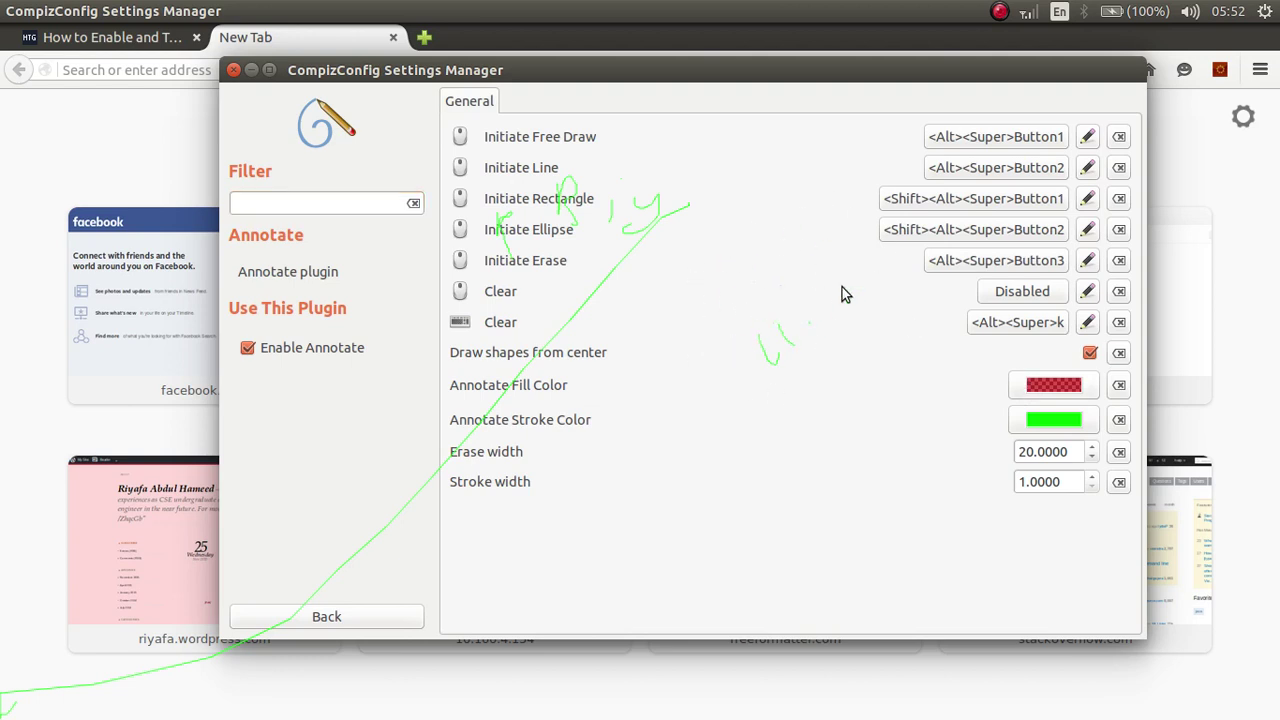
mouse_move(805, 363)
mouse_down()
mouse_move(757, 346)
mouse_move(800, 334)
mouse_up()
mouse_move(652, 291)
mouse_down()
mouse_move(667, 182)
mouse_move(578, 171)
mouse_move(548, 249)
mouse_move(567, 195)
mouse_move(513, 196)
mouse_move(569, 289)
mouse_move(703, 163)
mouse_up()
mouse_move(305, 447)
mouse_down()
mouse_move(286, 514)
mouse_move(163, 580)
mouse_move(332, 645)
mouse_move(268, 664)
mouse_move(371, 614)
mouse_move(506, 506)
mouse_up()
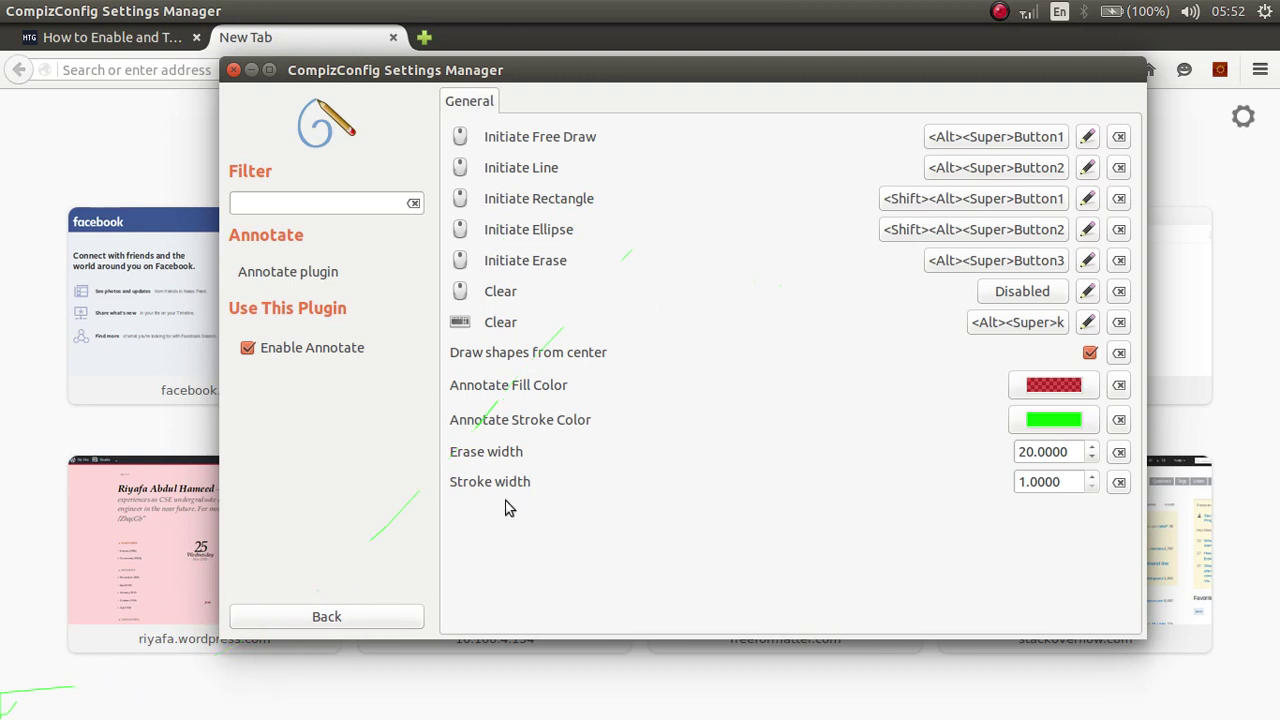
mouse_move(525, 351)
mouse_down()
mouse_move(577, 274)
mouse_move(812, 250)
mouse_up()
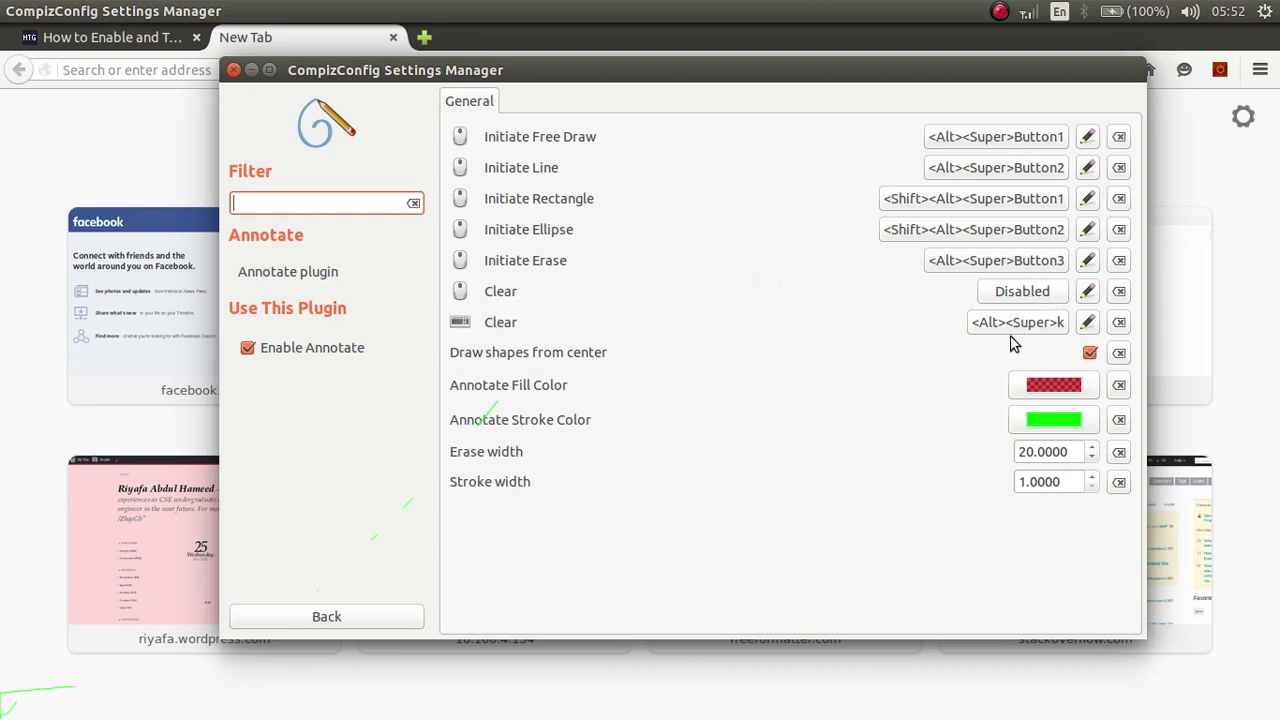
key(super)
Change the Annotate Stroke Color to a fully opaque dark red.
click(1042, 412)
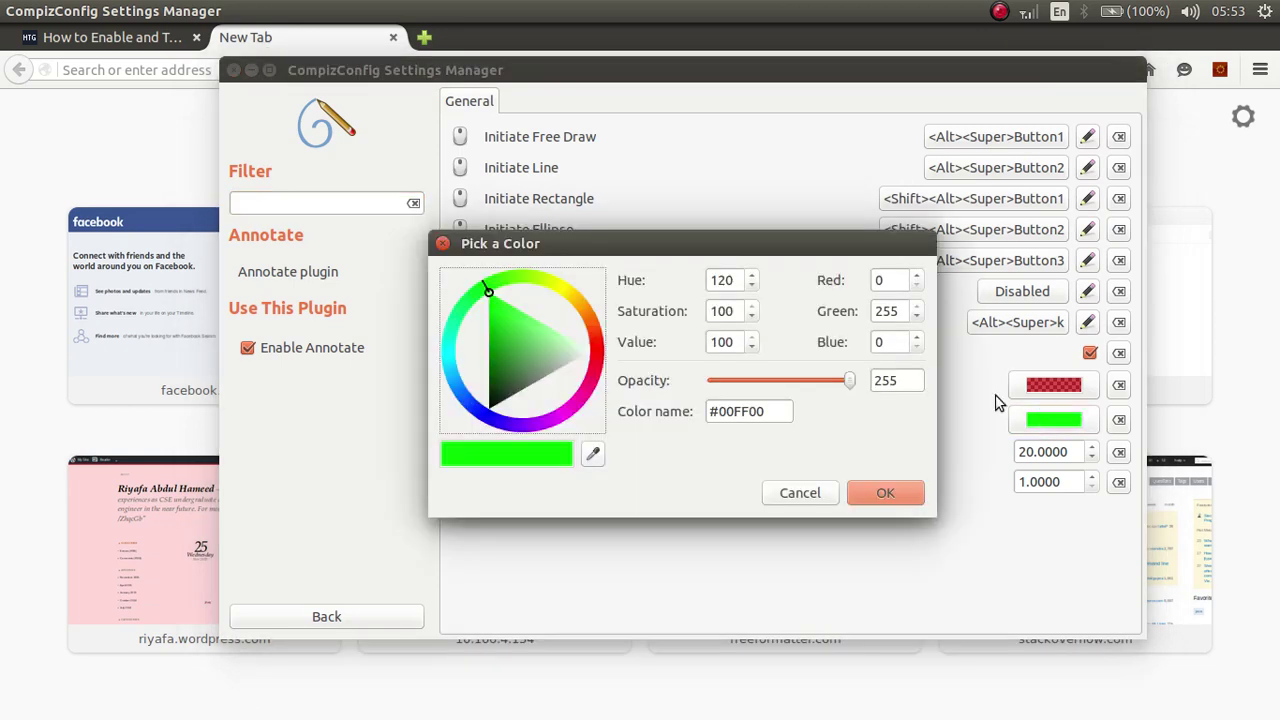
click(522, 334)
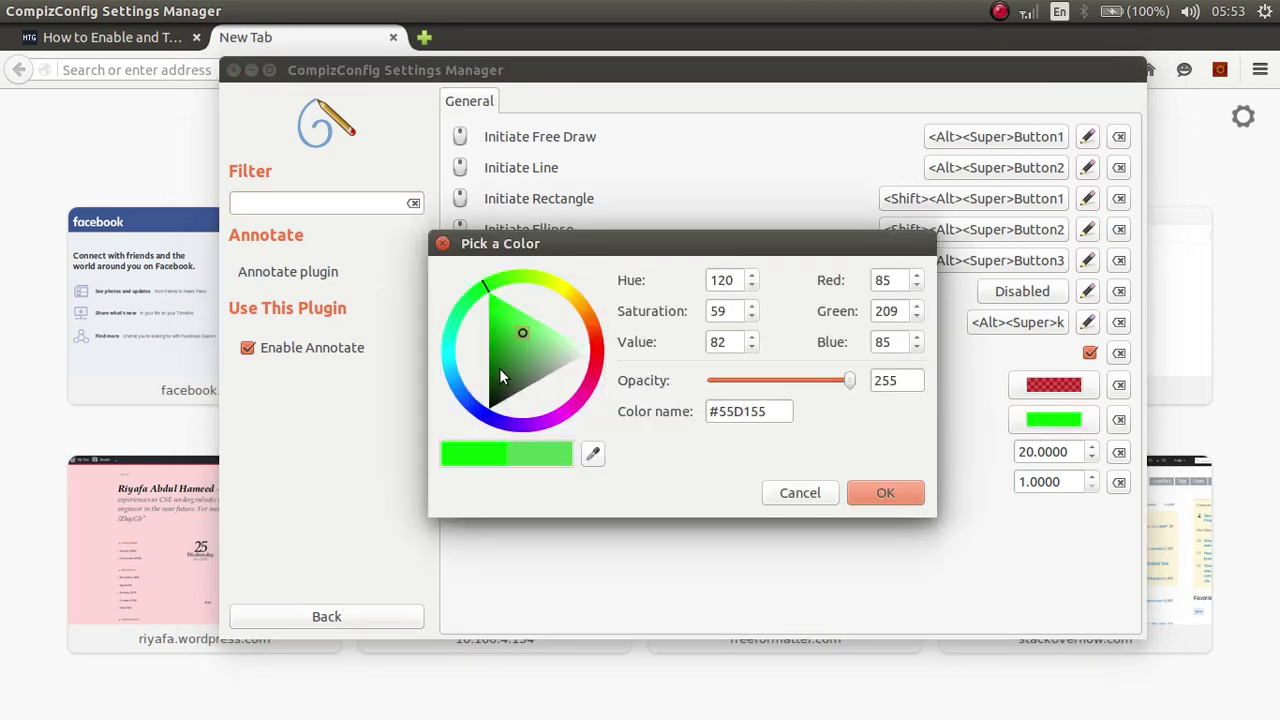
drag(587, 320, 595, 358)
click(548, 347)
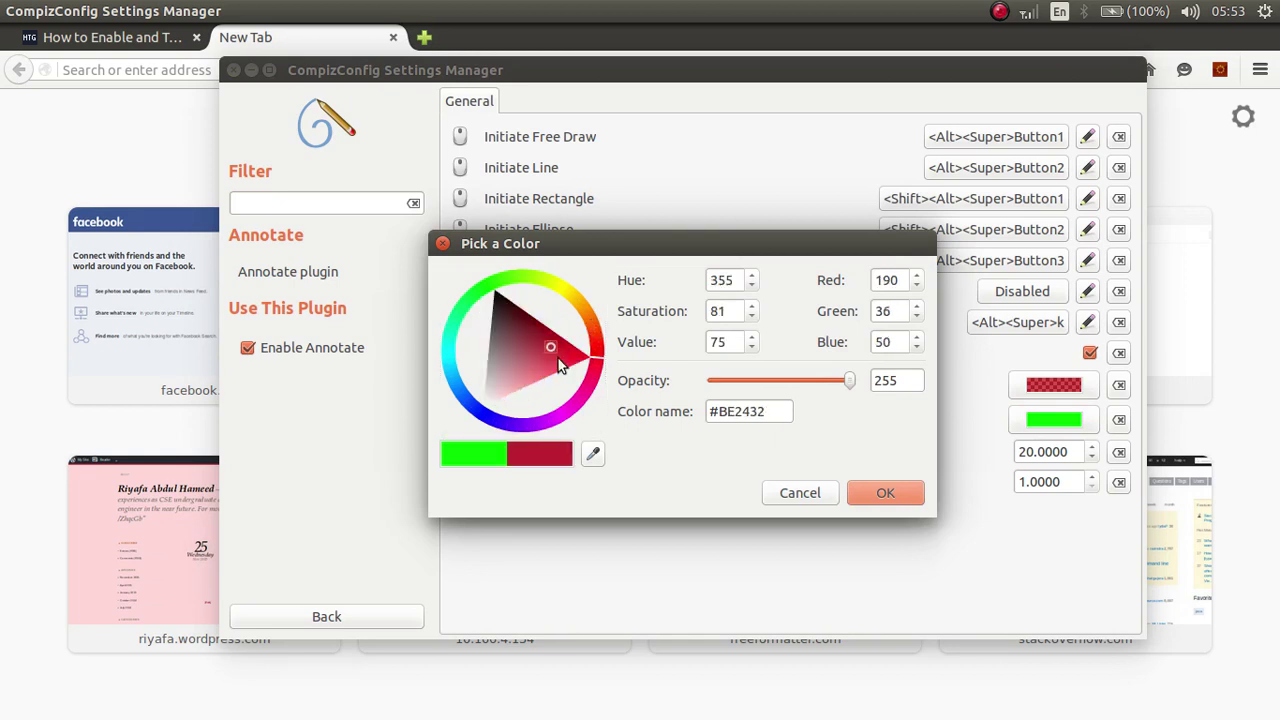
click(887, 499)
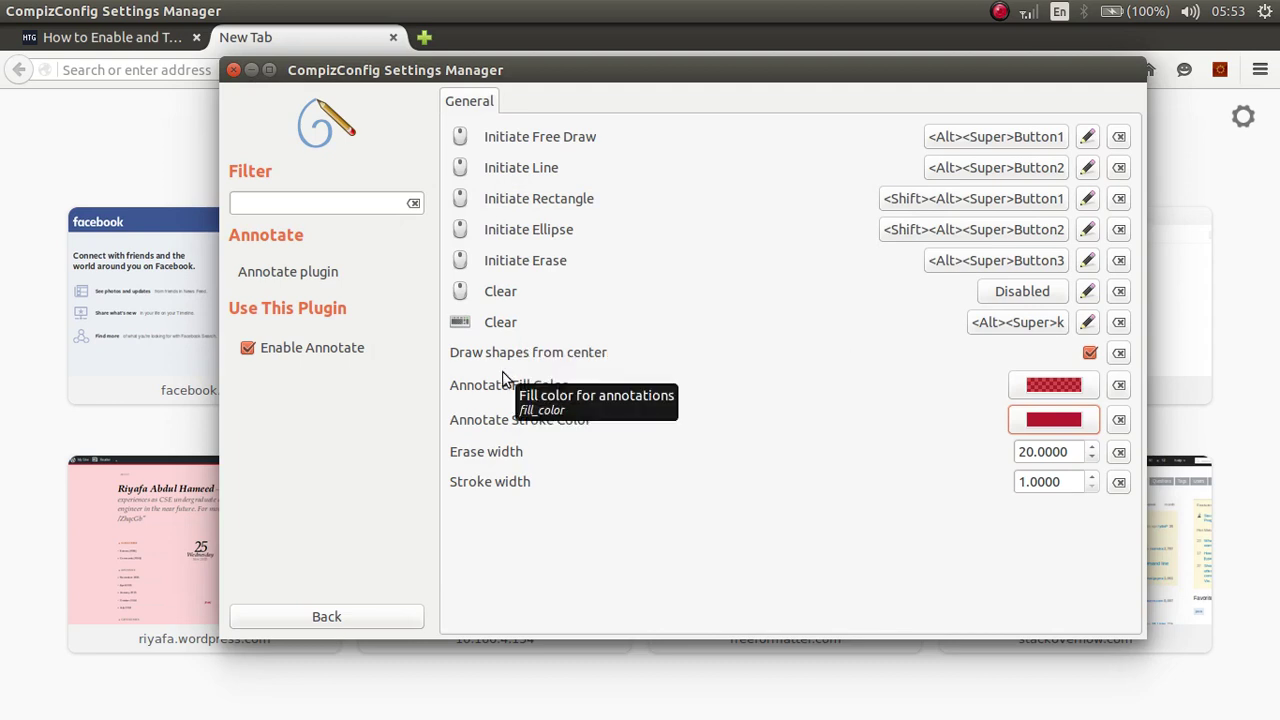
Draw a looped freehand scribble and a short vertical stroke over the Annotate settings, and return to the Extras plugin overview.
key(super)
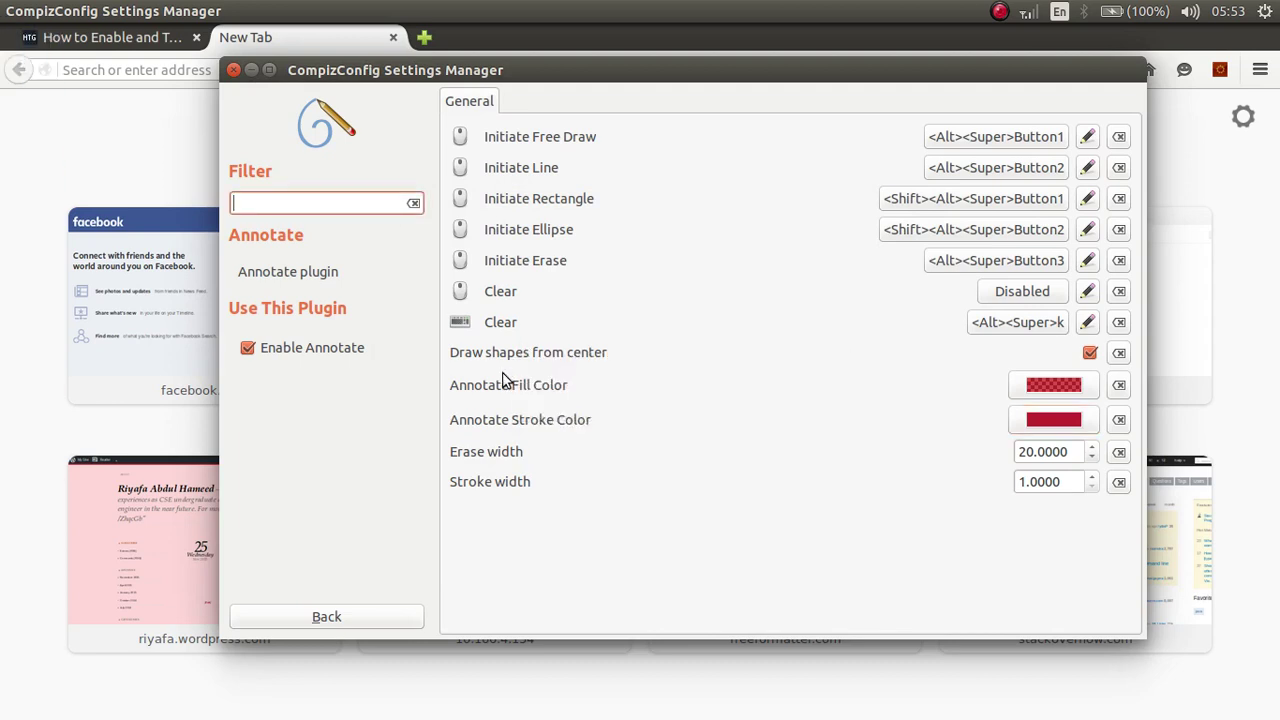
mouse_move(503, 381)
mouse_down()
mouse_move(614, 475)
mouse_move(571, 474)
mouse_move(780, 417)
mouse_up()
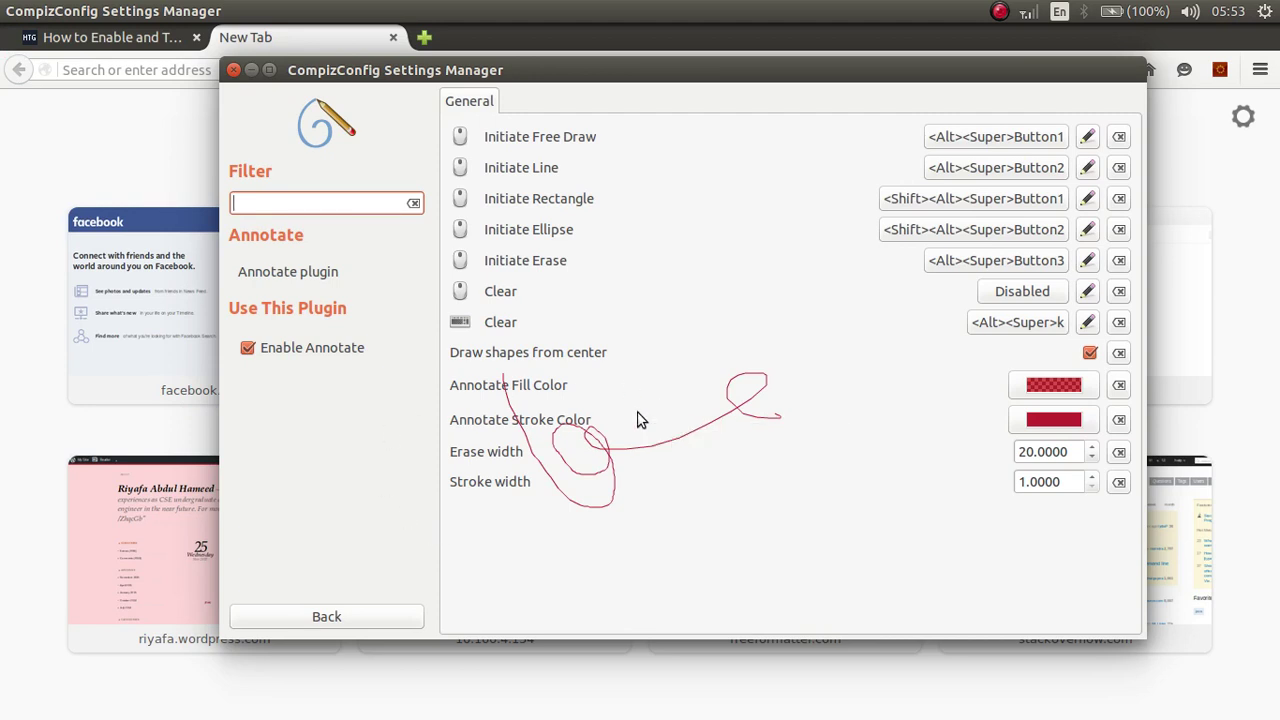
drag(640, 420, 643, 463)
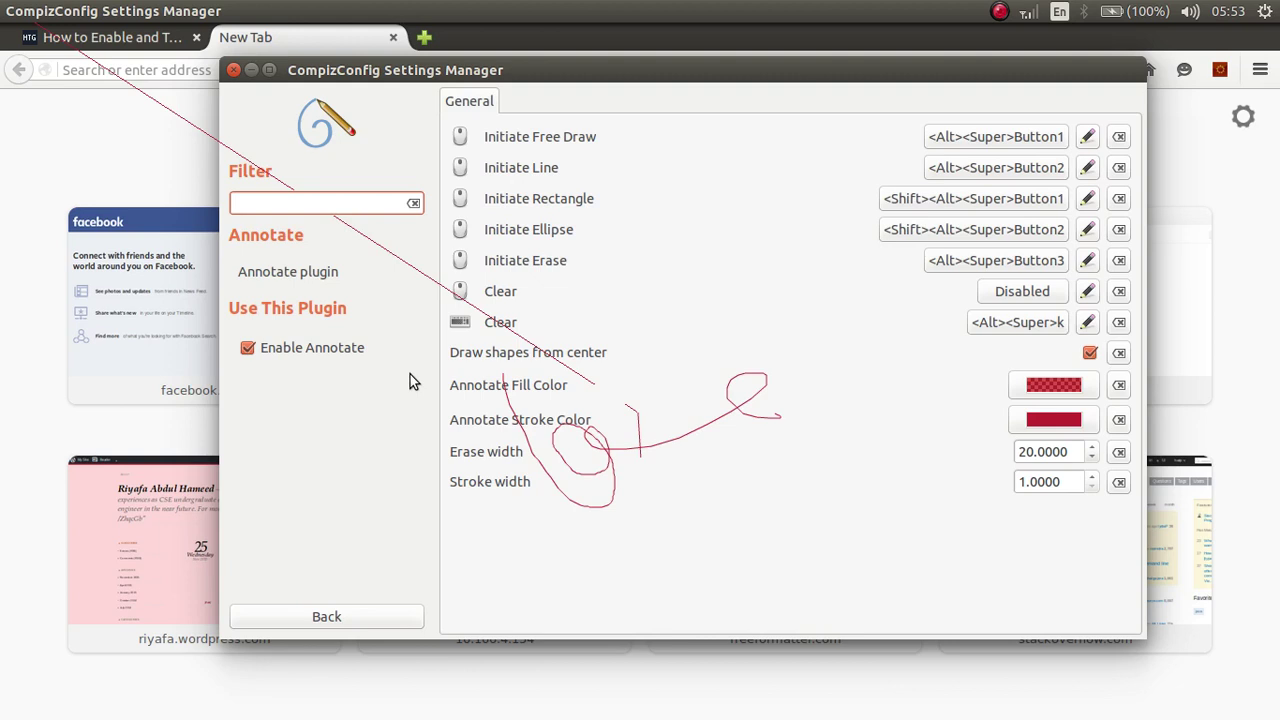
click(348, 623)
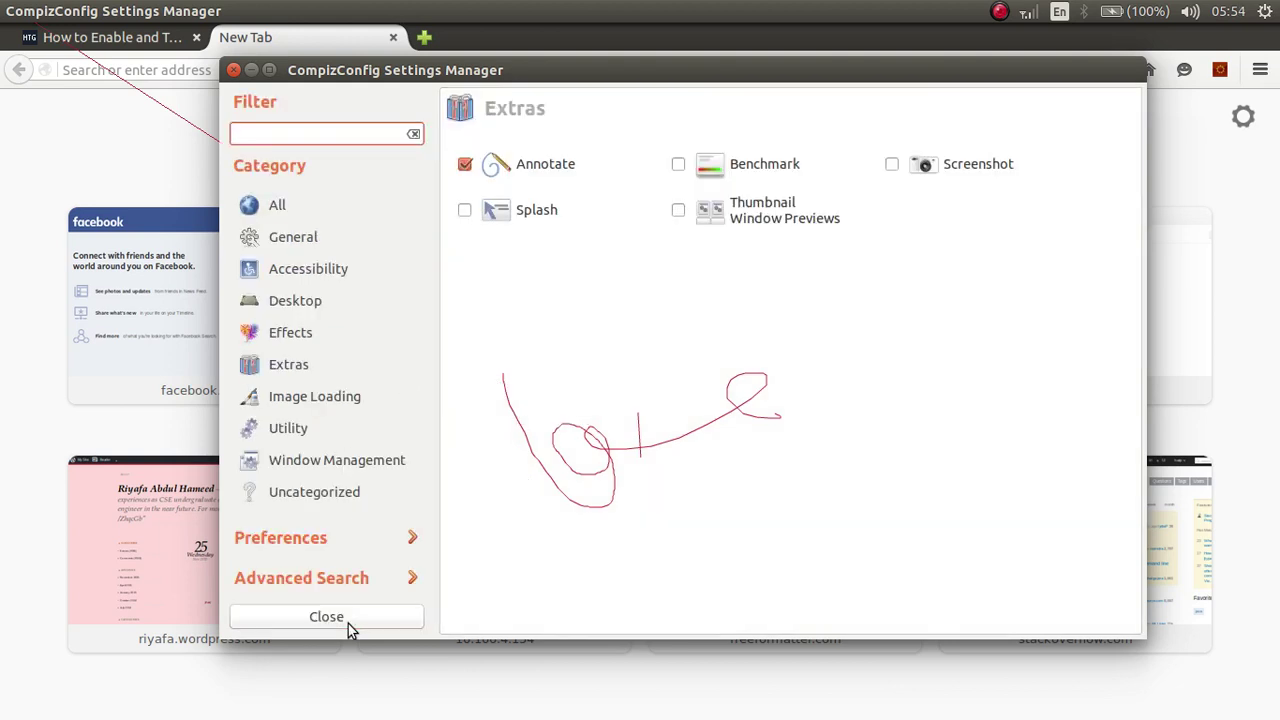